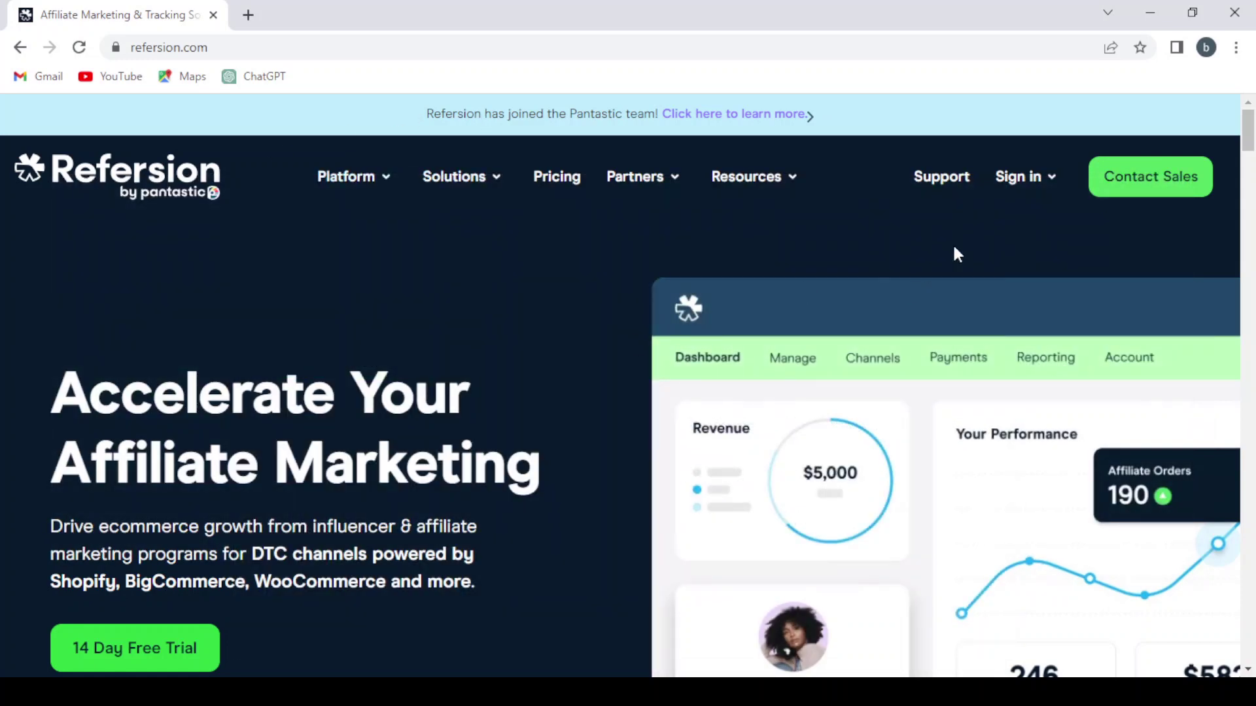
mouse_move(1050, 204)
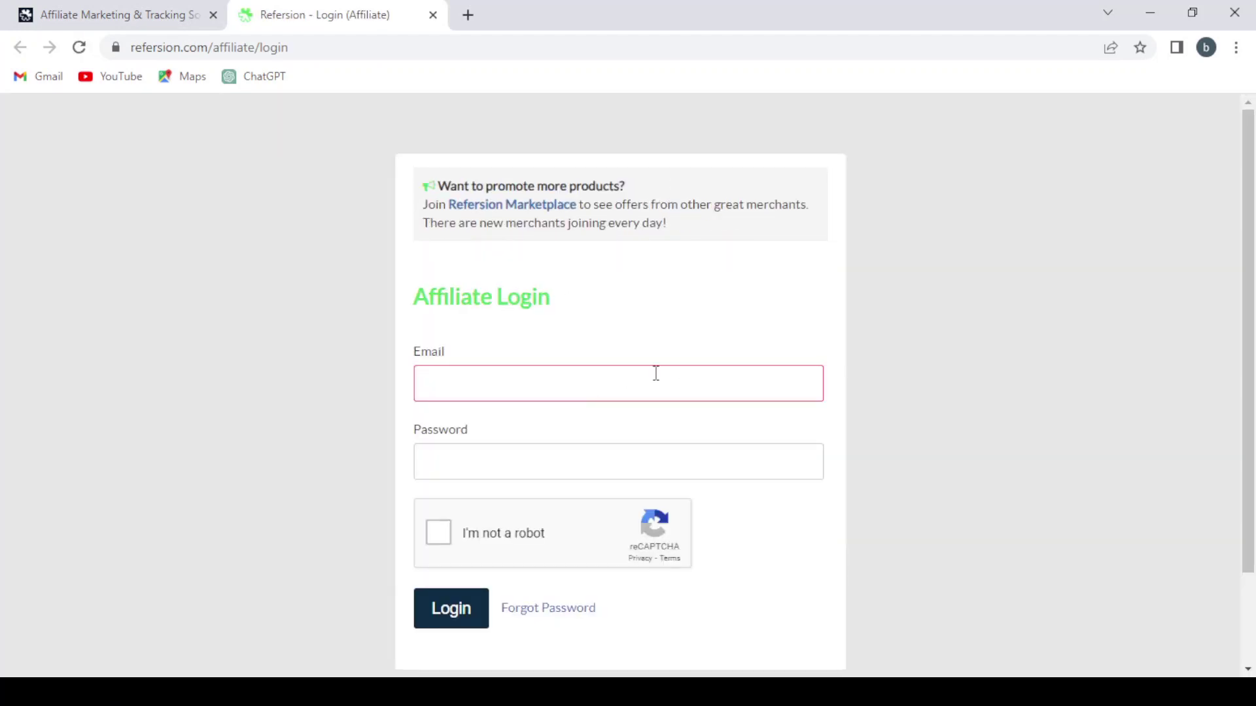
scroll(654, 355, "down", 3)
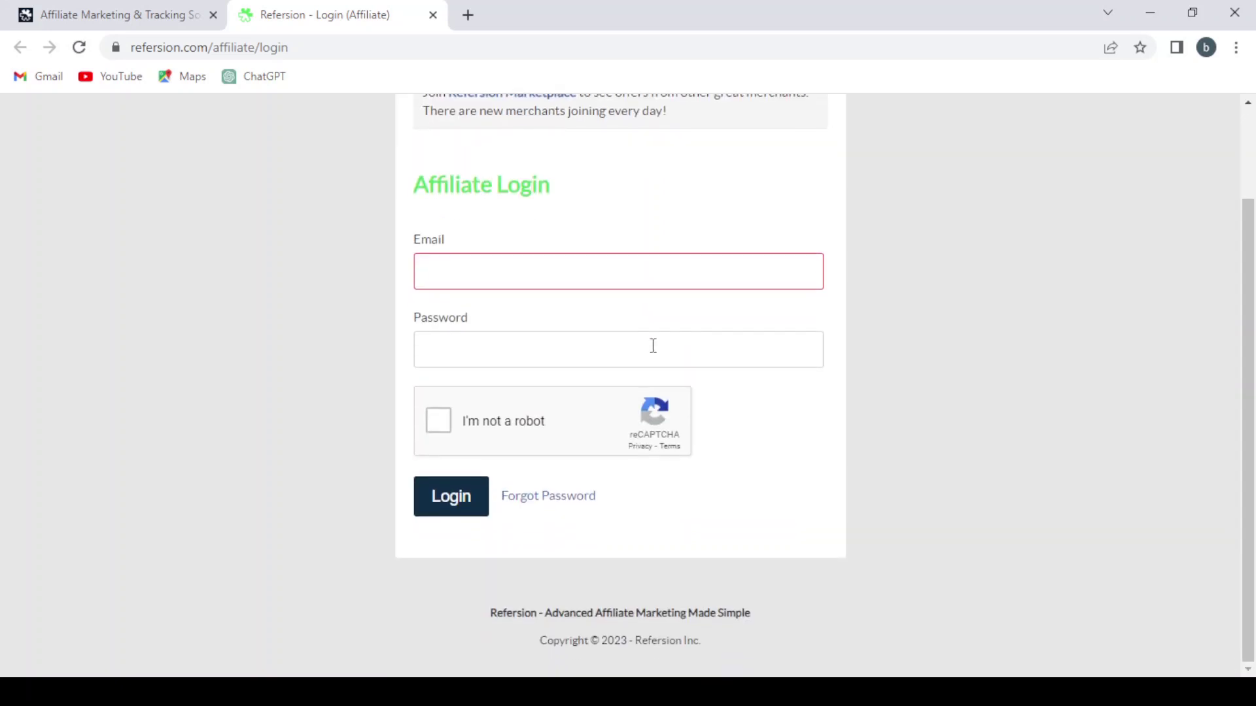
scroll(653, 345, "up", 3)
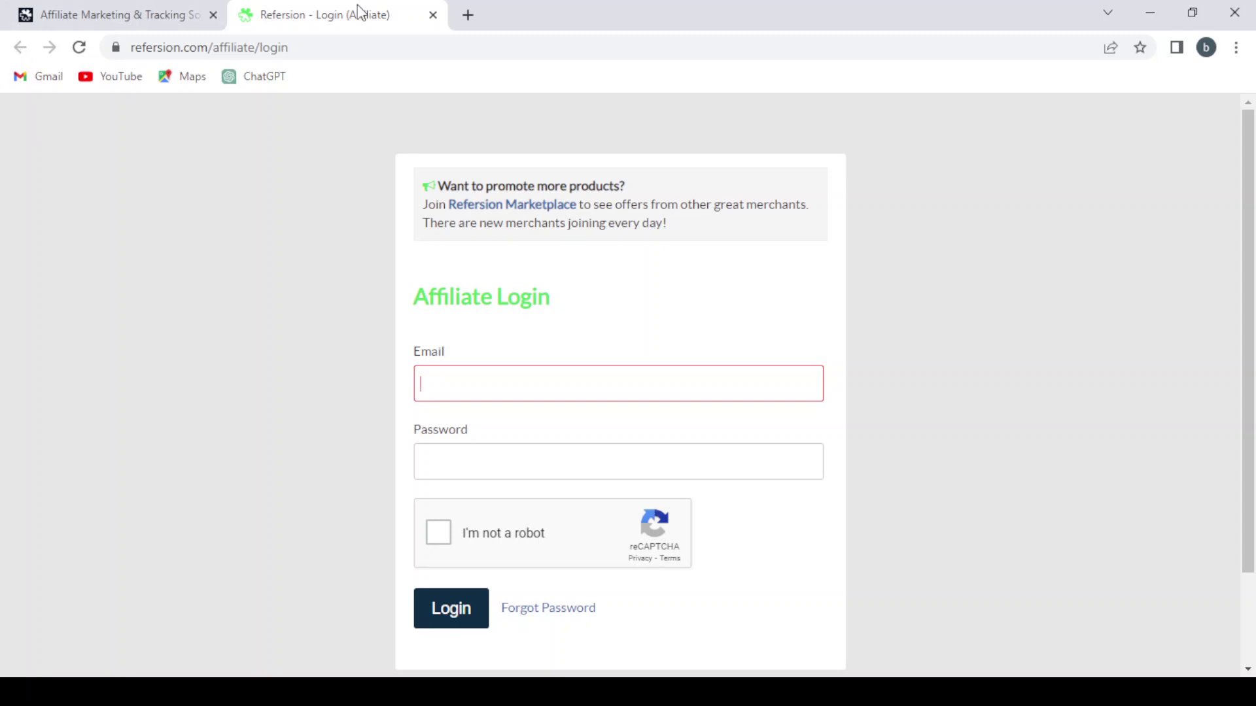
Close the affiliate login tab and go to the Partners > Publishers page
left_click(432, 15)
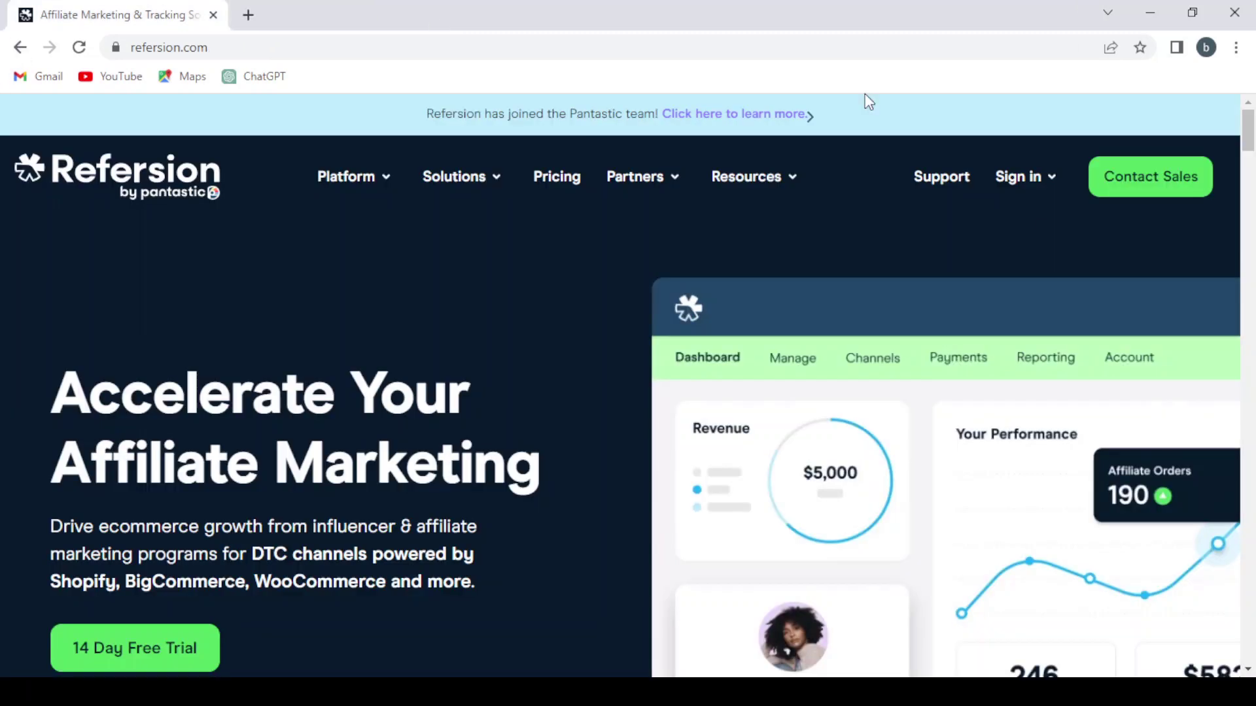
mouse_move(813, 214)
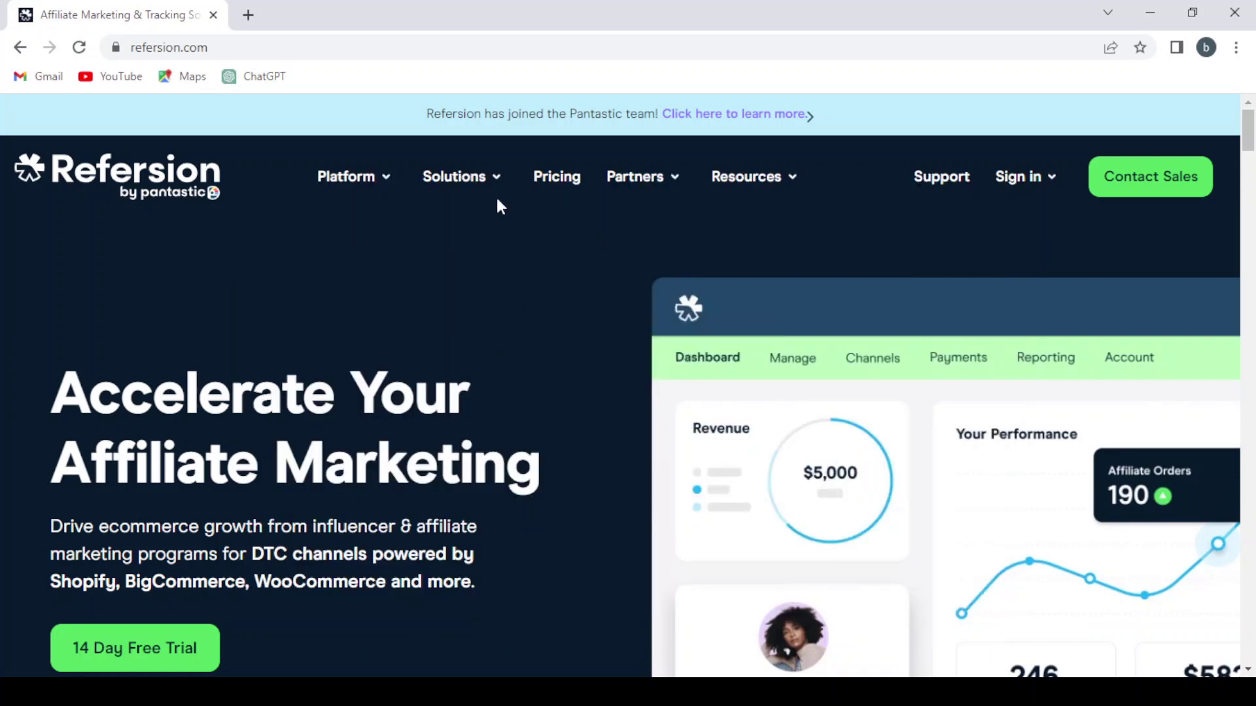
mouse_move(452, 174)
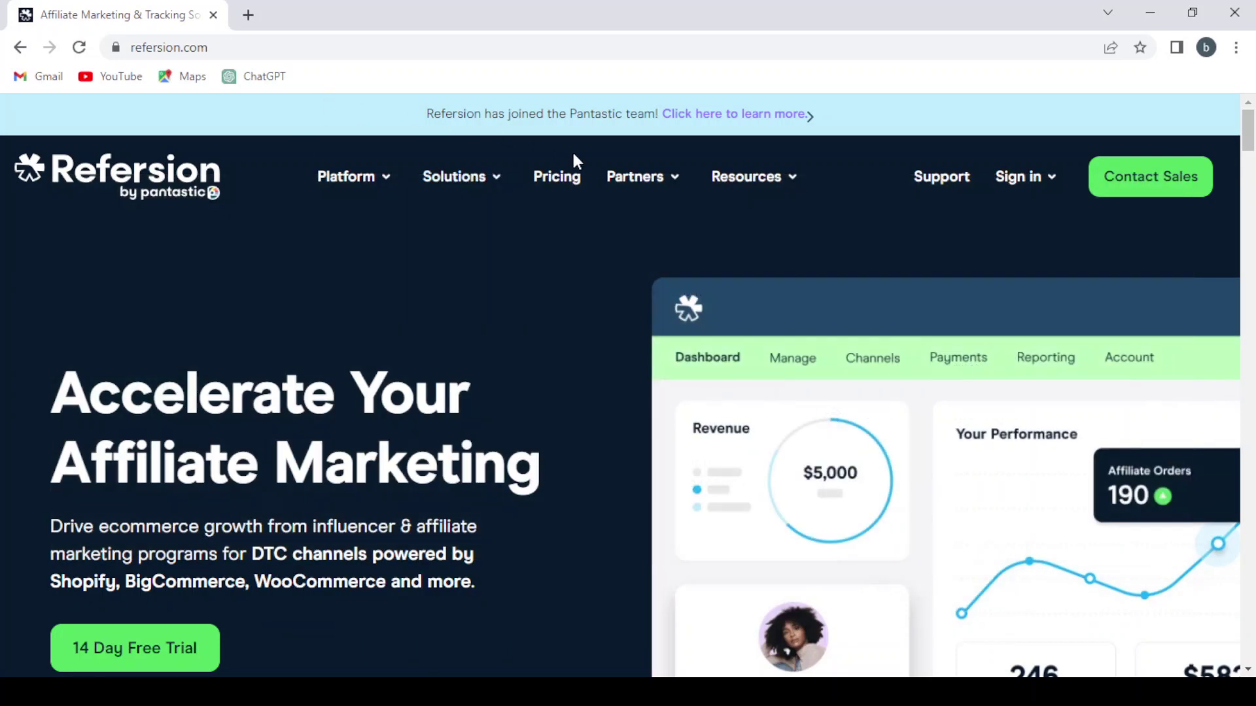
mouse_move(650, 175)
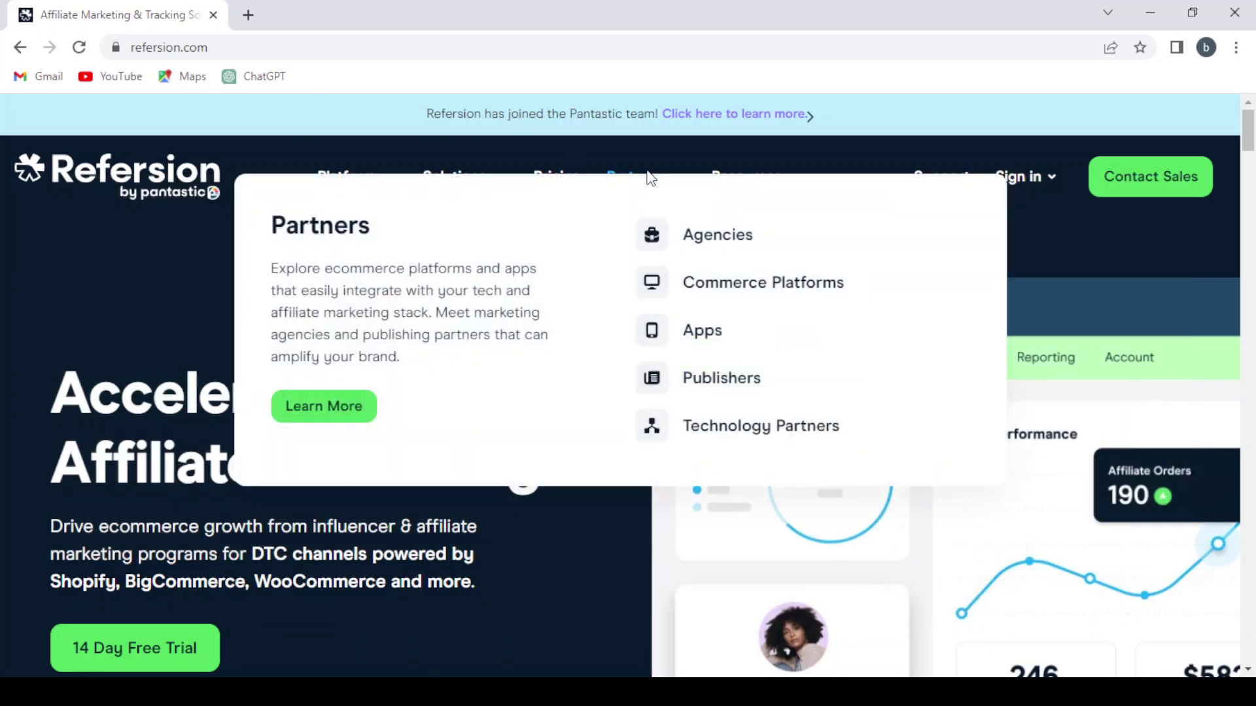
left_click(717, 386)
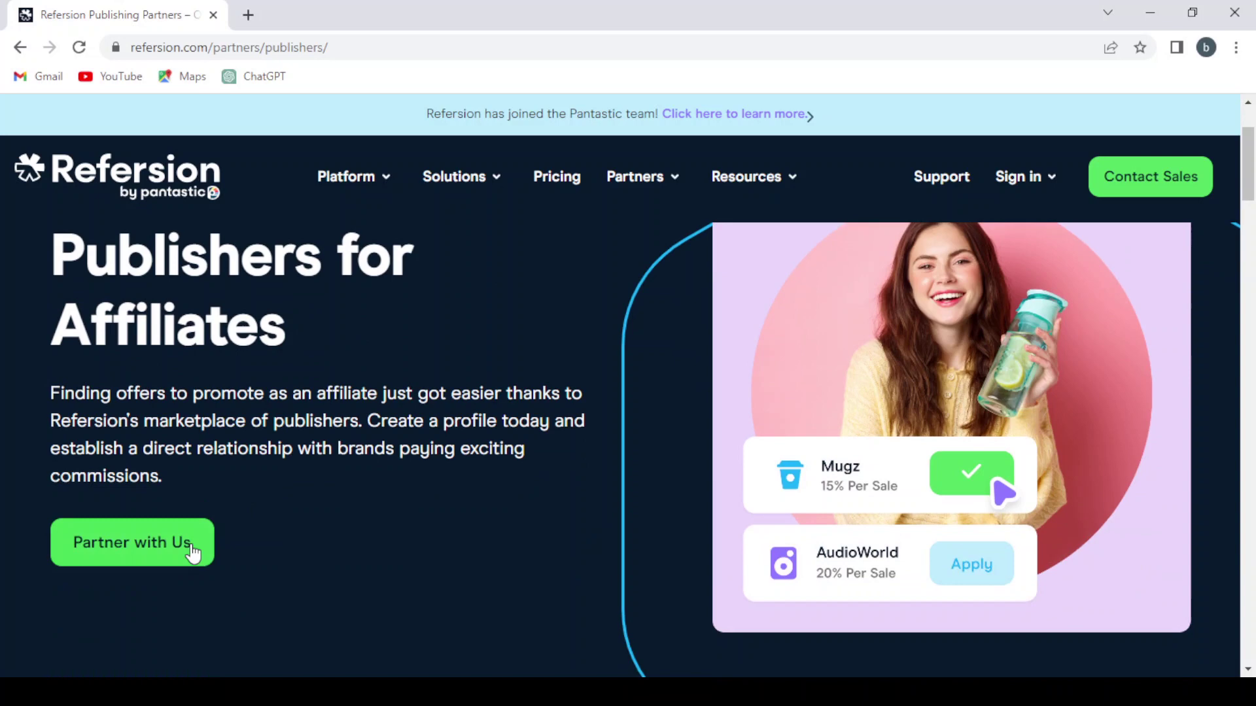
Start the Partner with Us application and scroll down to the empty contact form
left_click(128, 543)
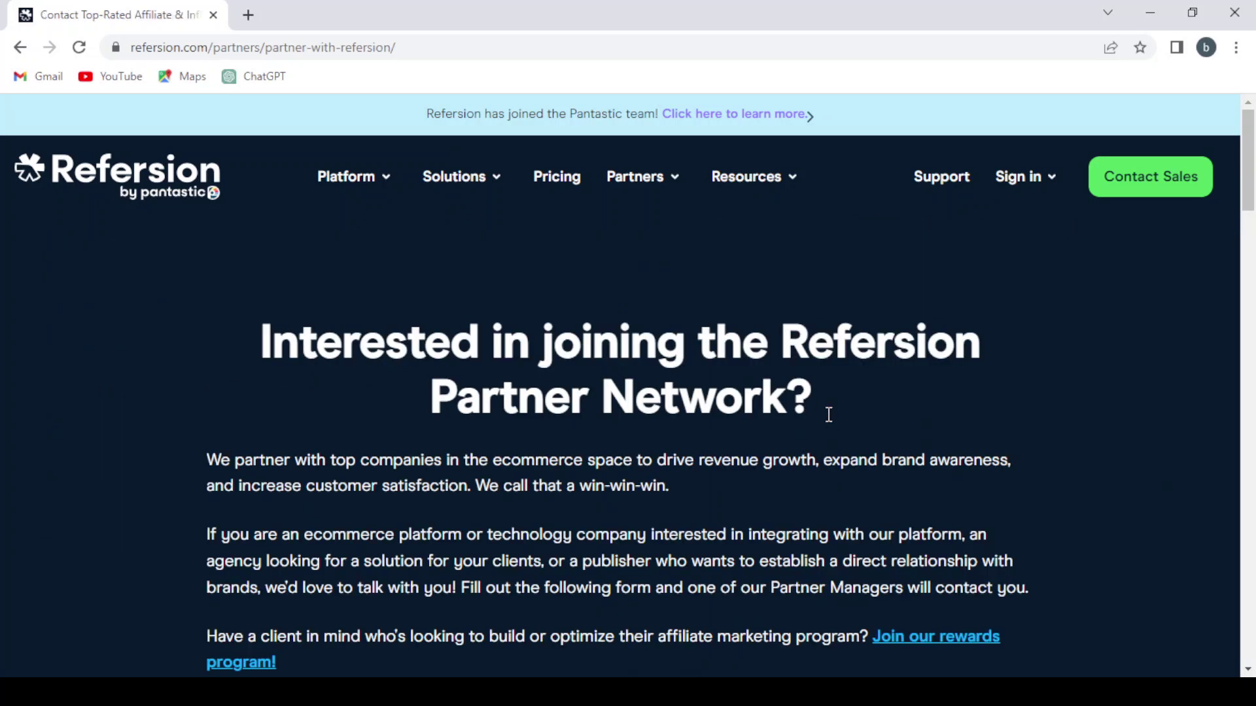
scroll(831, 422, "down", 1)
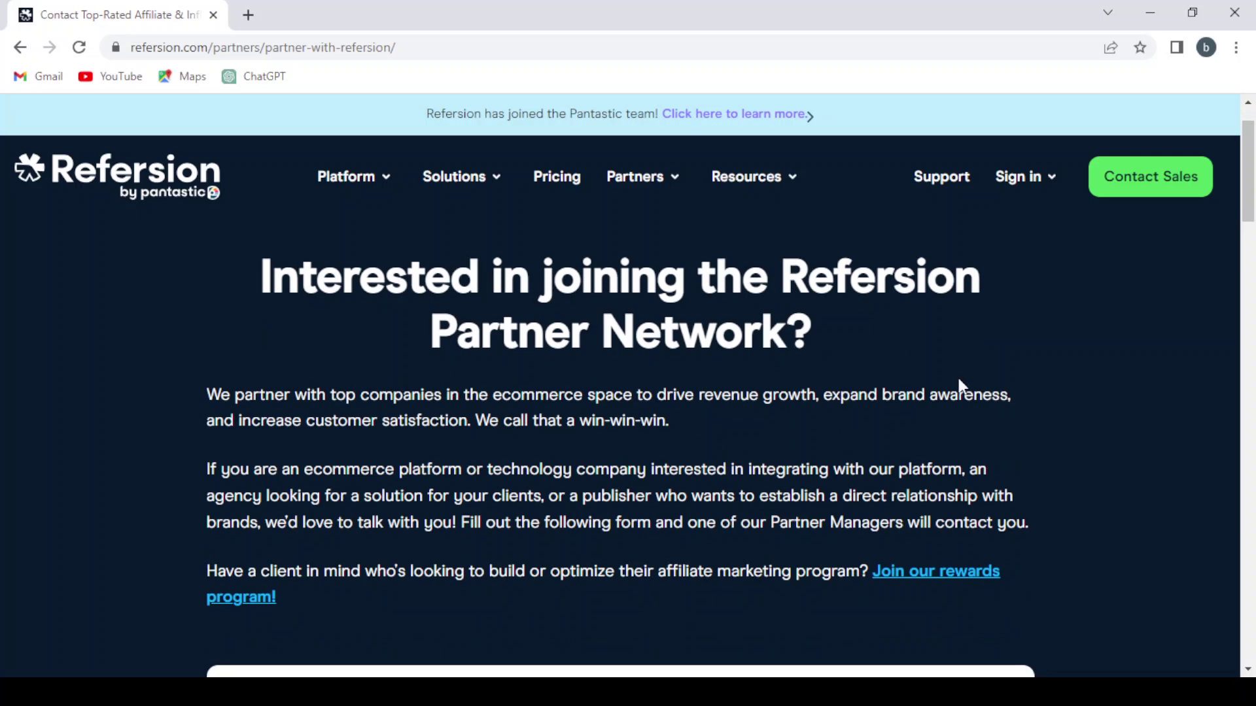
scroll(709, 421, "down", 10)
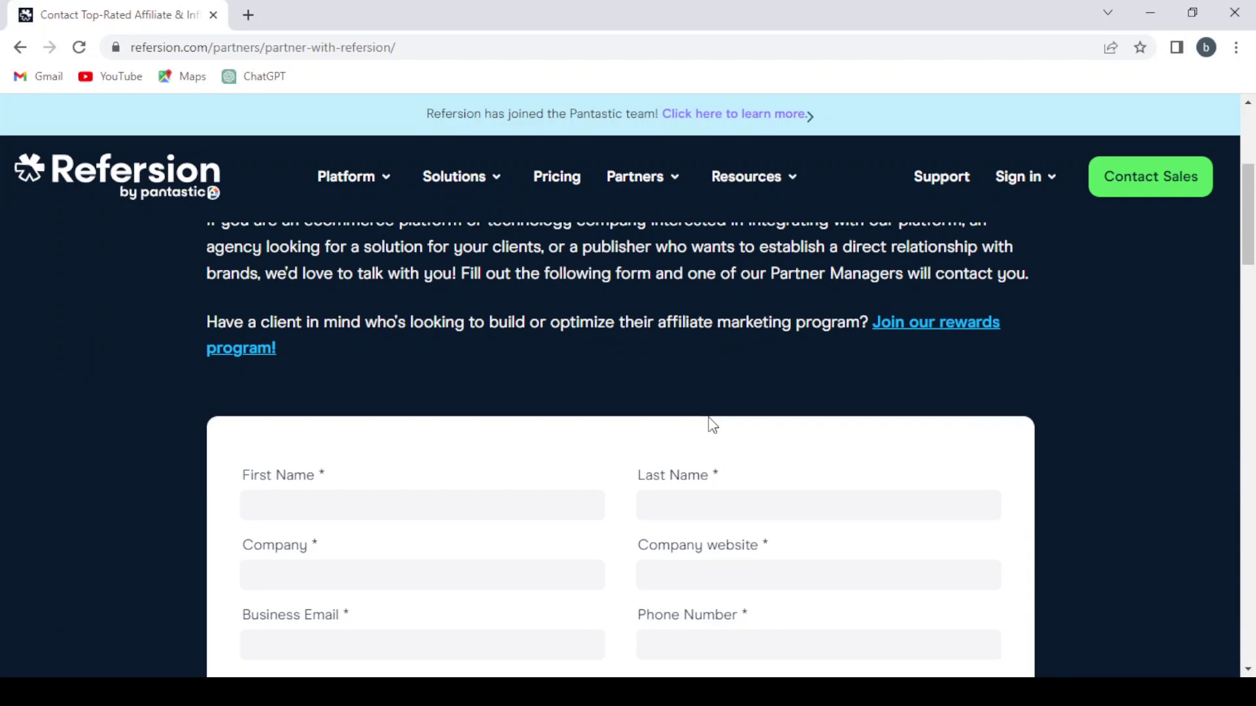
scroll(710, 420, "up", 5)
scroll(712, 425, "down", 2)
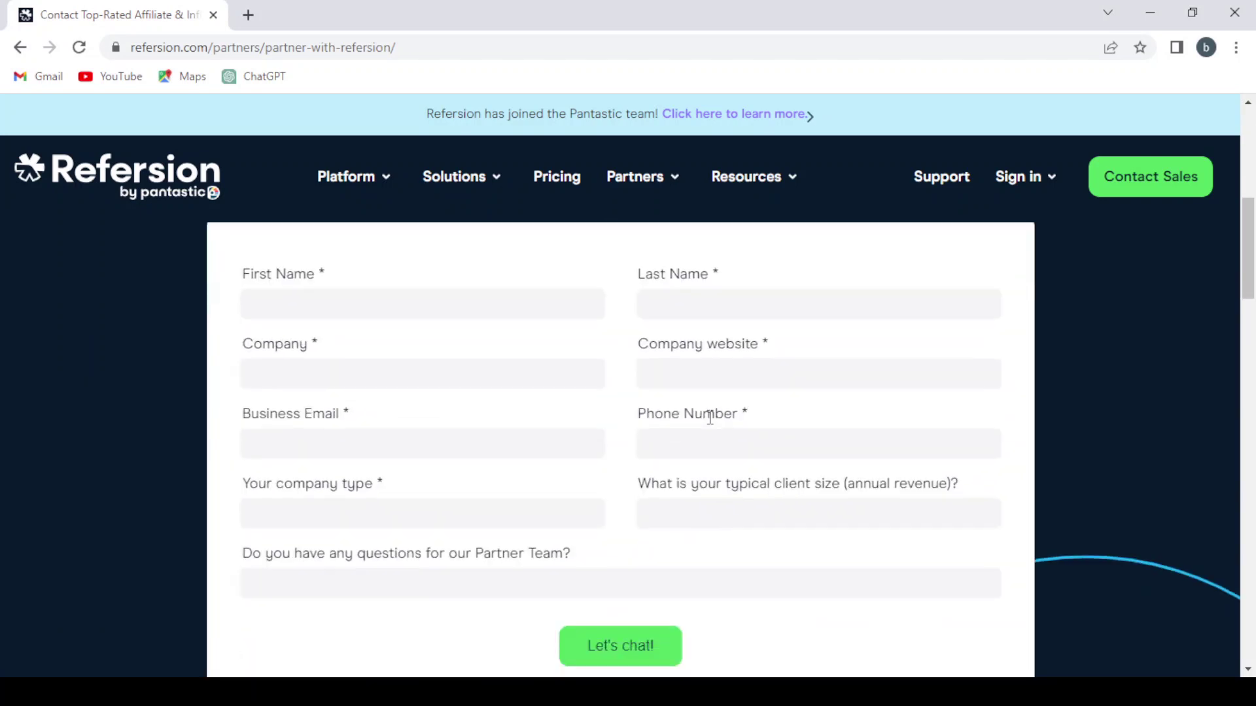
scroll(712, 425, "up", 3)
scroll(712, 425, "down", 1)
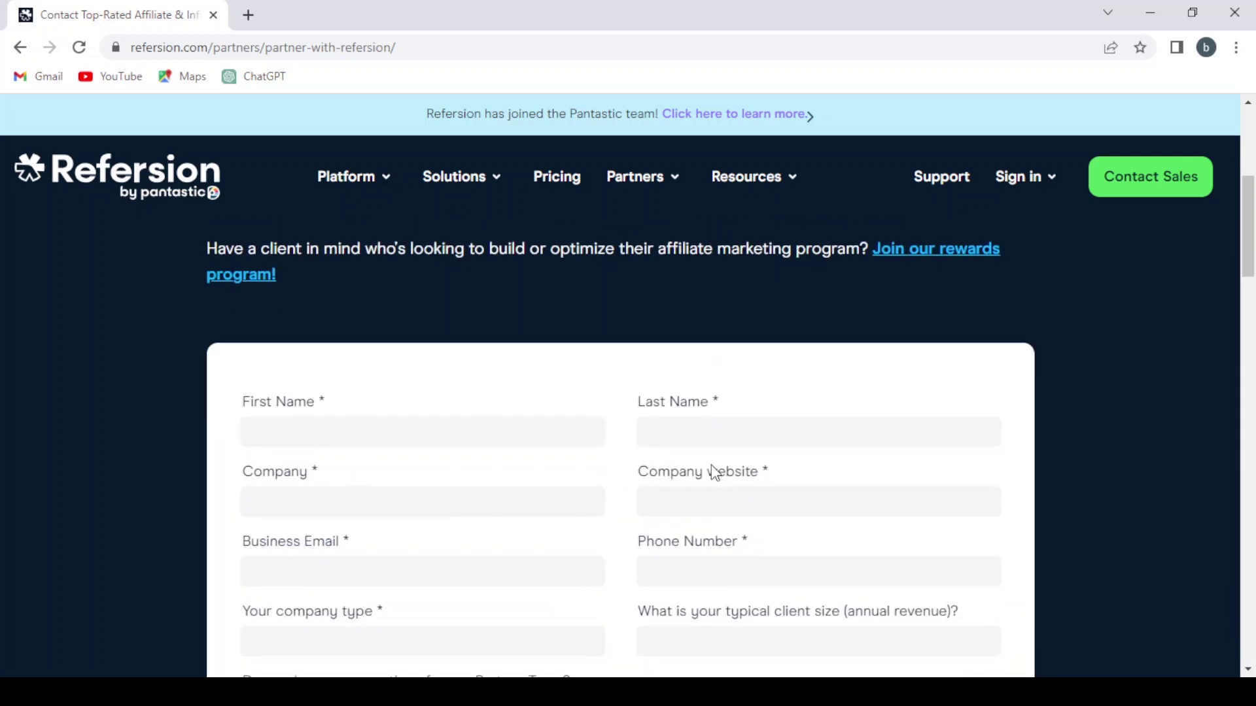
scroll(433, 500, "down", 2)
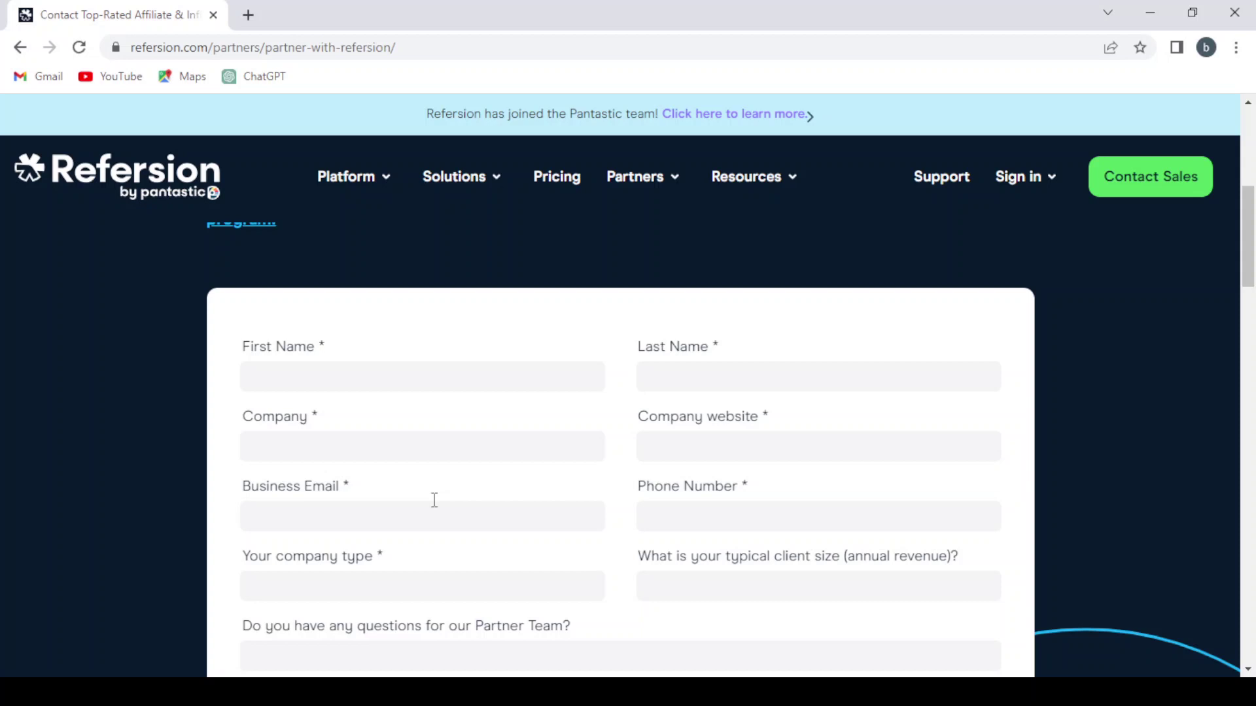
Set the client size to $1-10M and enter the applicant's first and last name
left_click(892, 274)
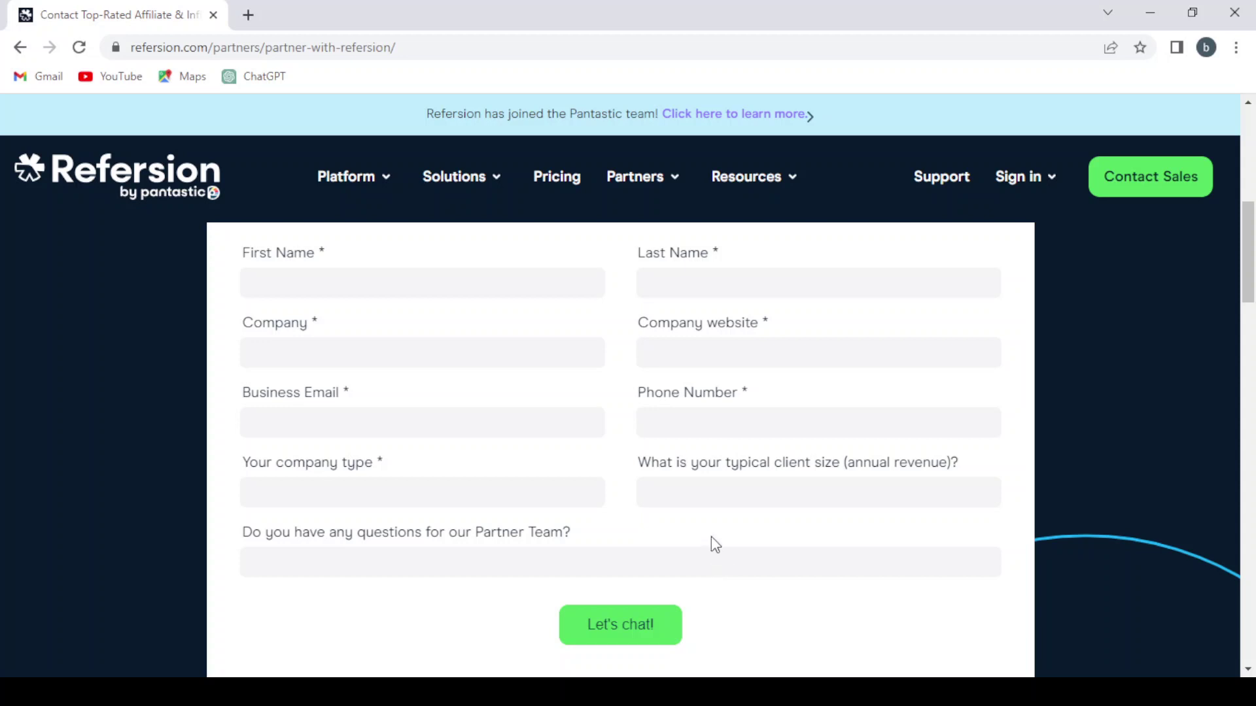
type("$1-10M")
left_click(408, 289)
left_click(660, 275)
type("nid")
Fill in company name, website, business email and phone, and choose company type Affiliate/blogger
left_click(542, 363)
type("bob3nid")
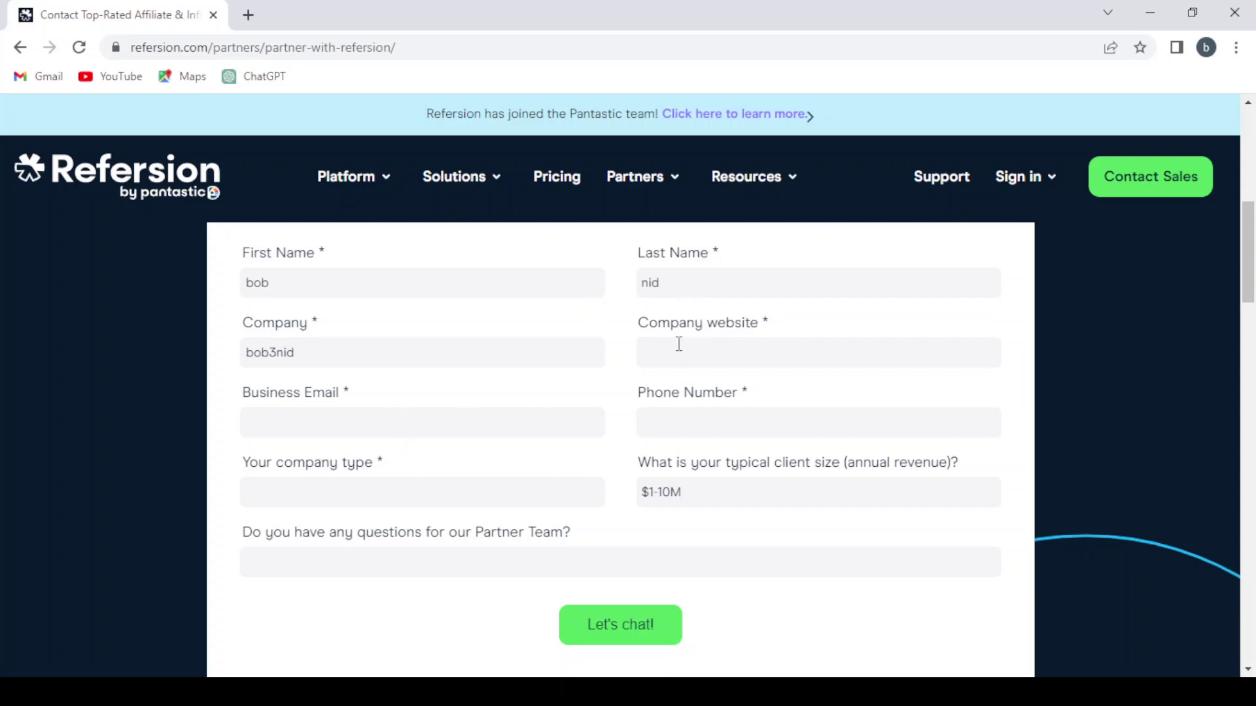
type("bob3nid")
type(".com")
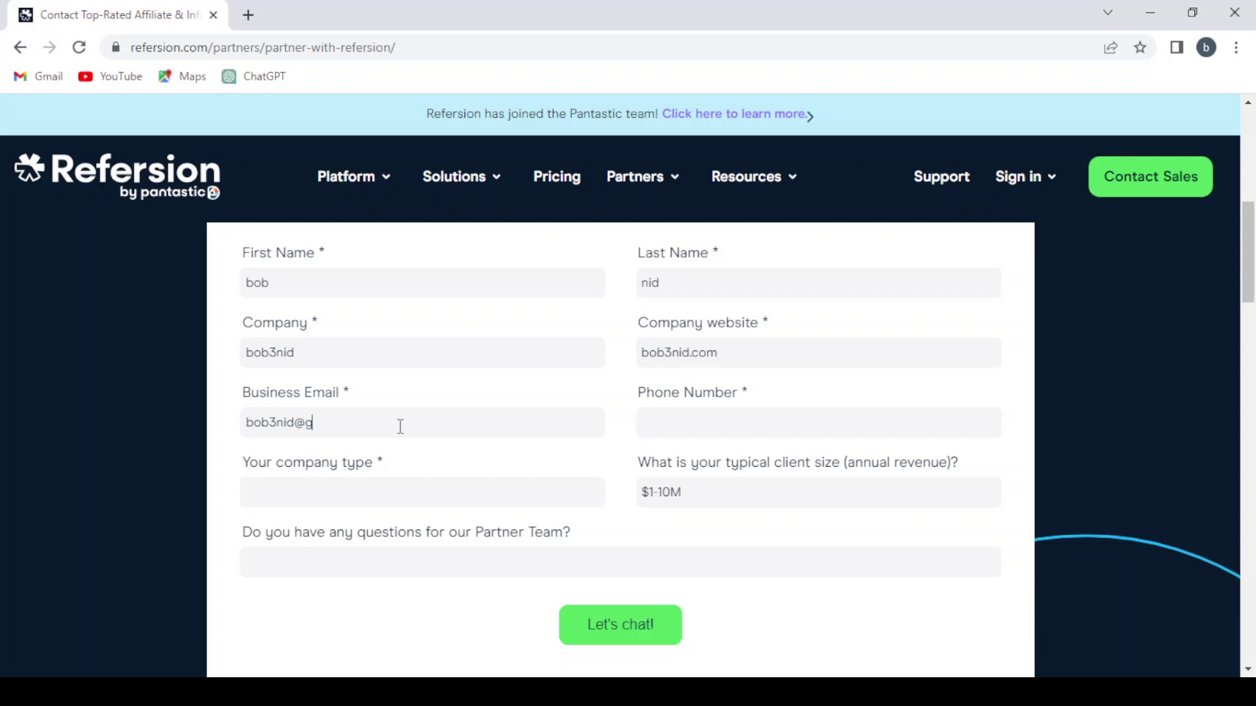
left_click(672, 416)
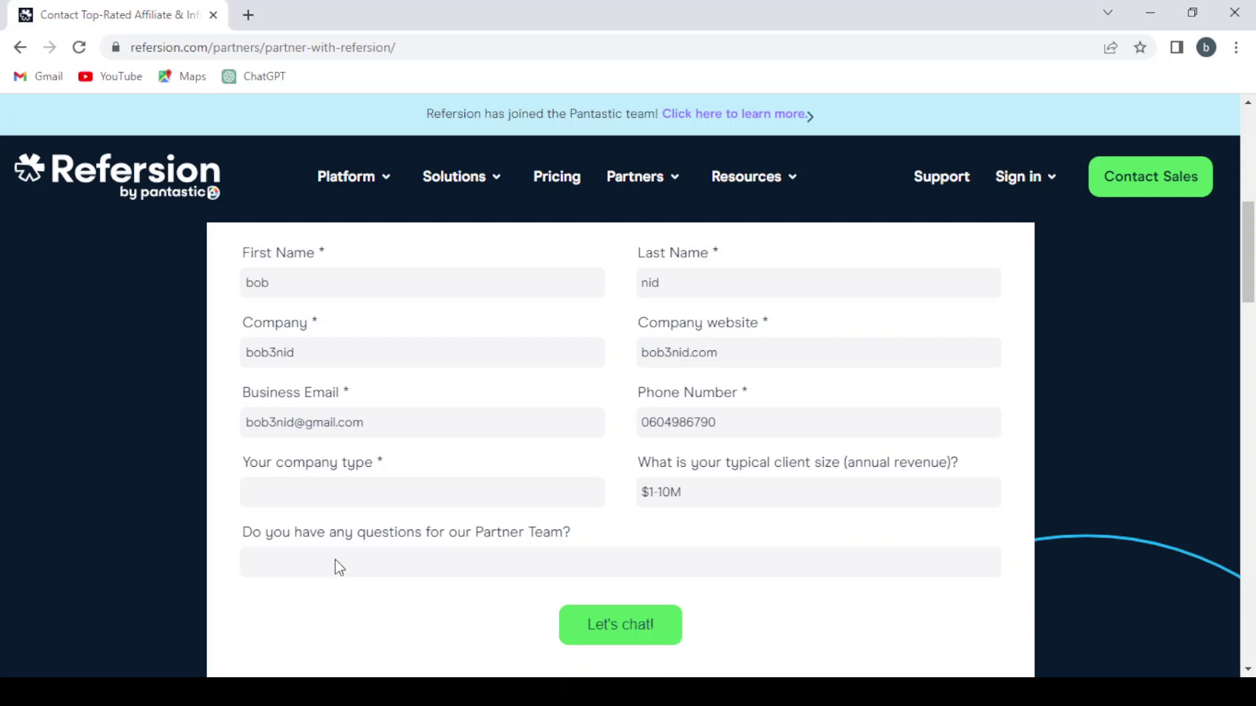
left_click(372, 543)
scroll(462, 555, "down", 1)
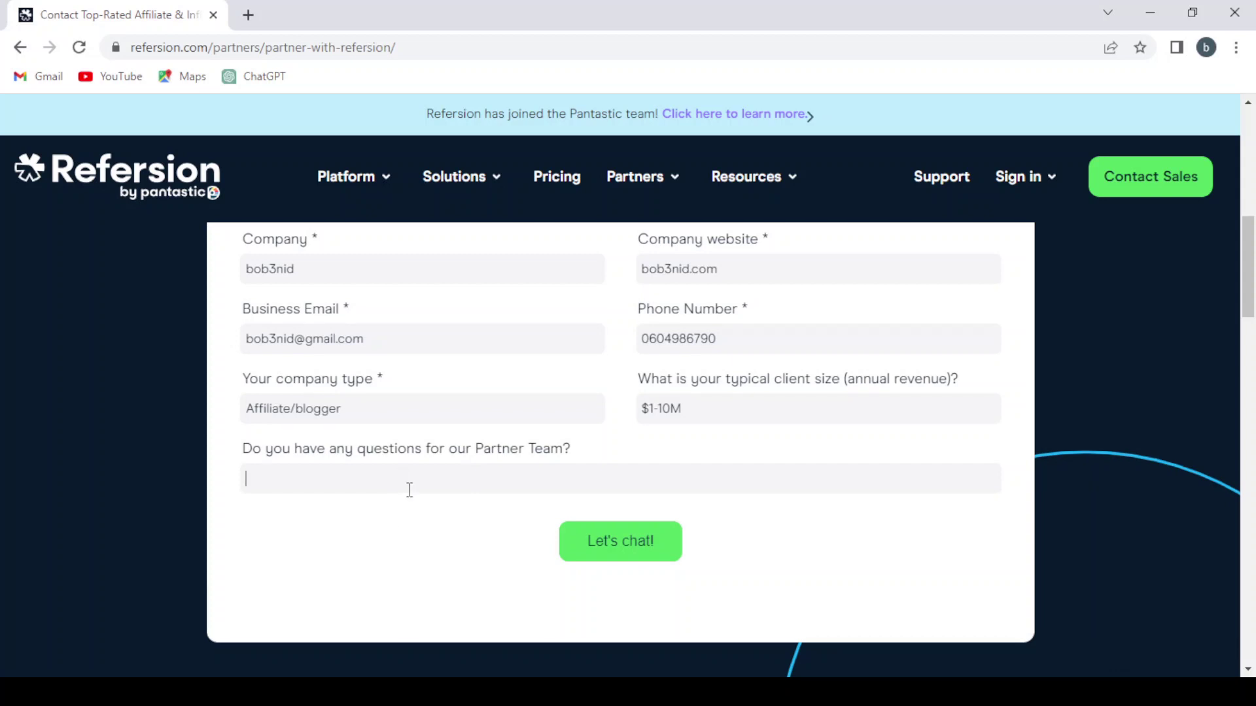
Submit the application with Let's chat! and find the Thank you! confirmation message
left_click(650, 539)
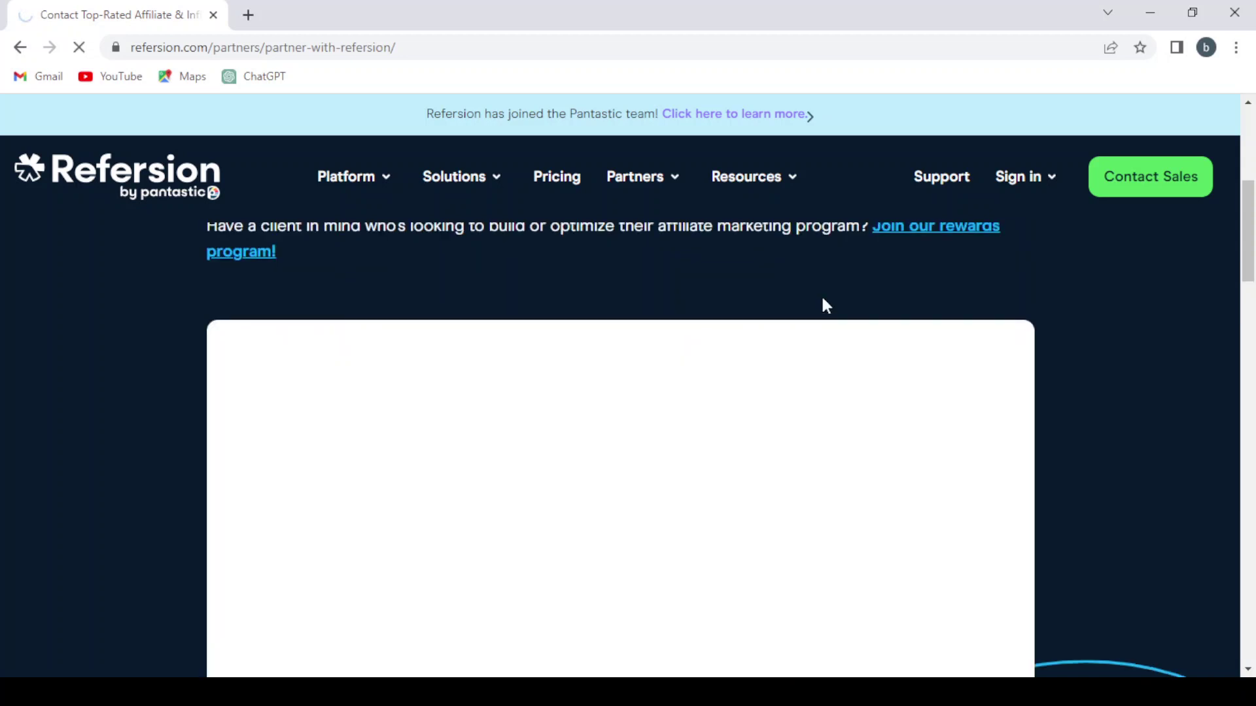
scroll(822, 297, "down", 3)
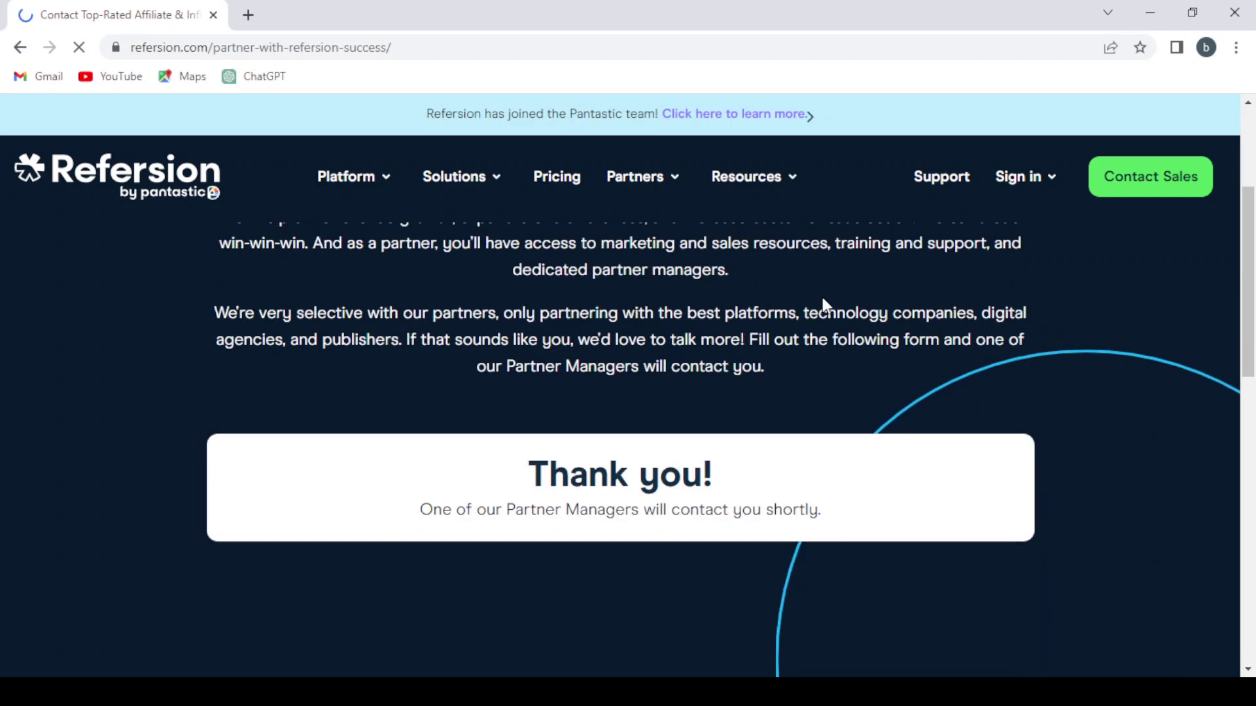
scroll(822, 296, "down", 1)
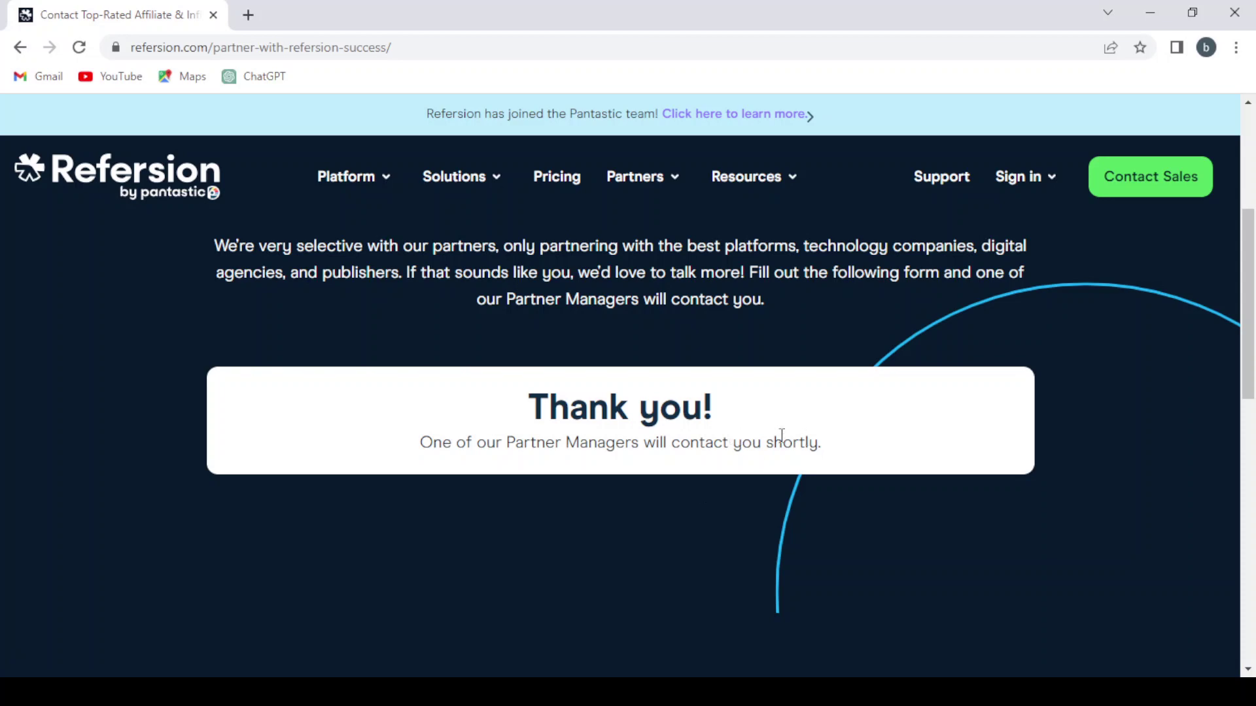
scroll(783, 436, "up", 5)
scroll(785, 439, "down", 3)
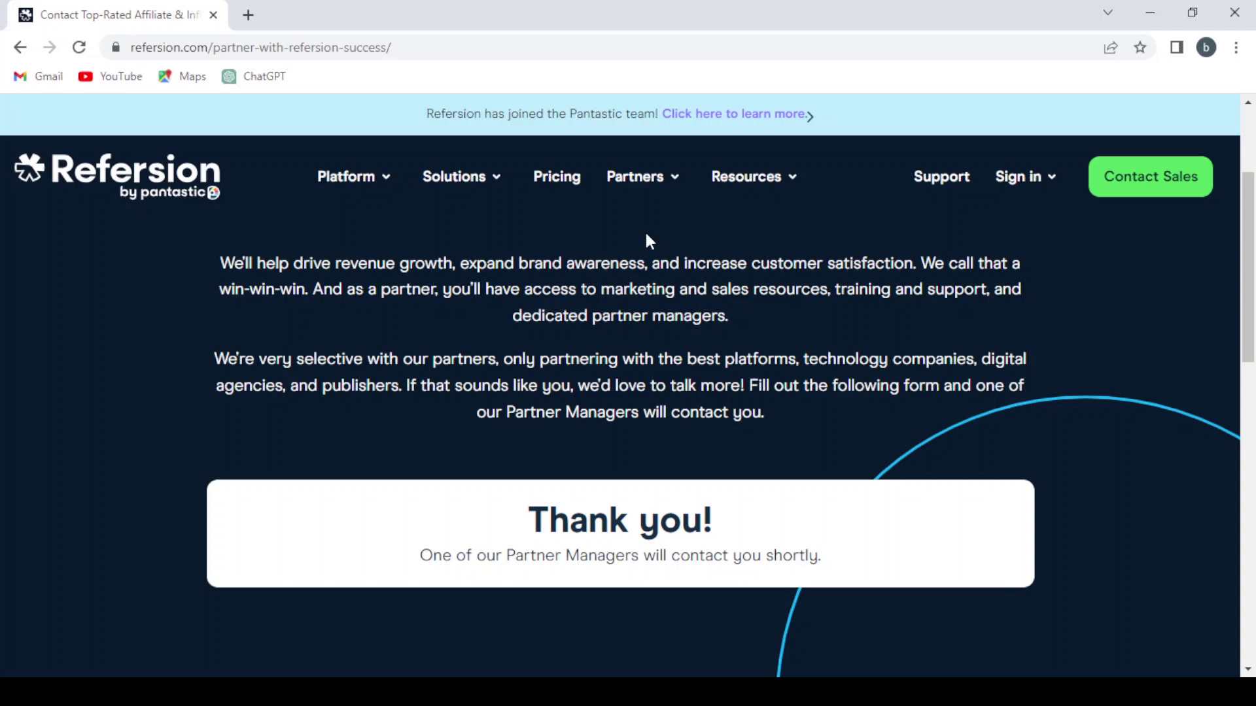
Return to the Refersion home page and open the 14 Day Free Trial signup
left_click(152, 171)
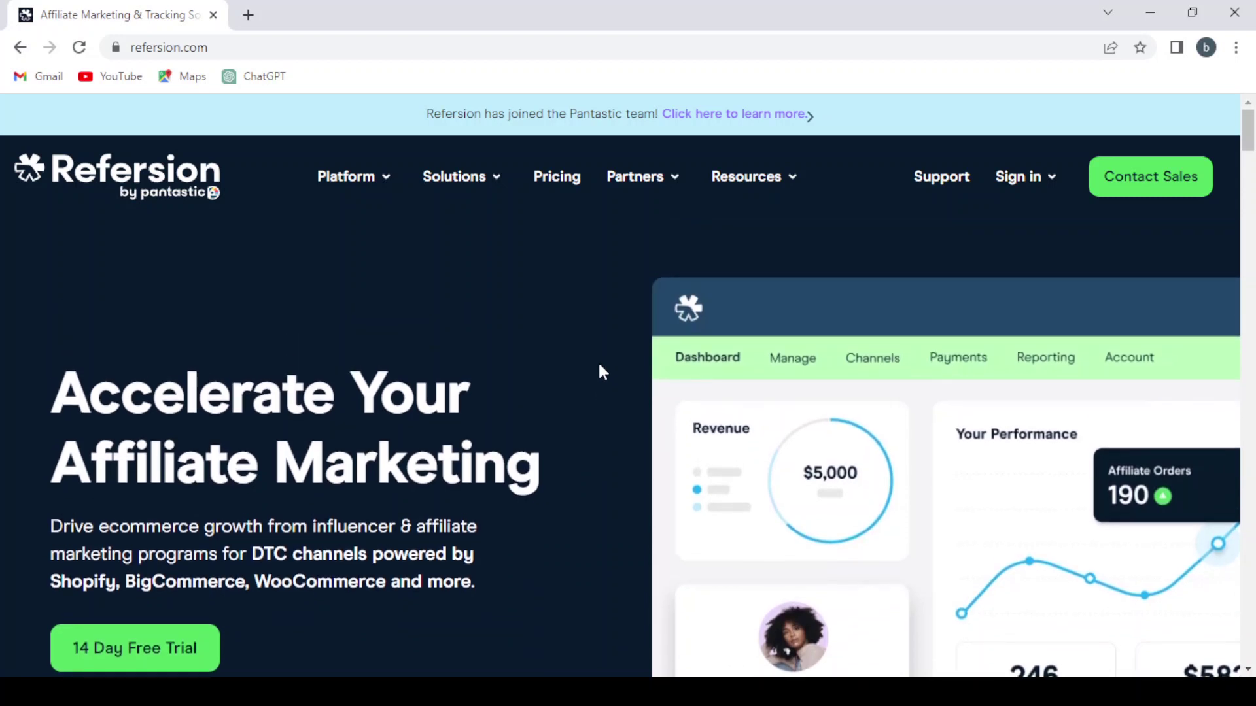
scroll(602, 372, "down", 1)
scroll(196, 529, "down", 2)
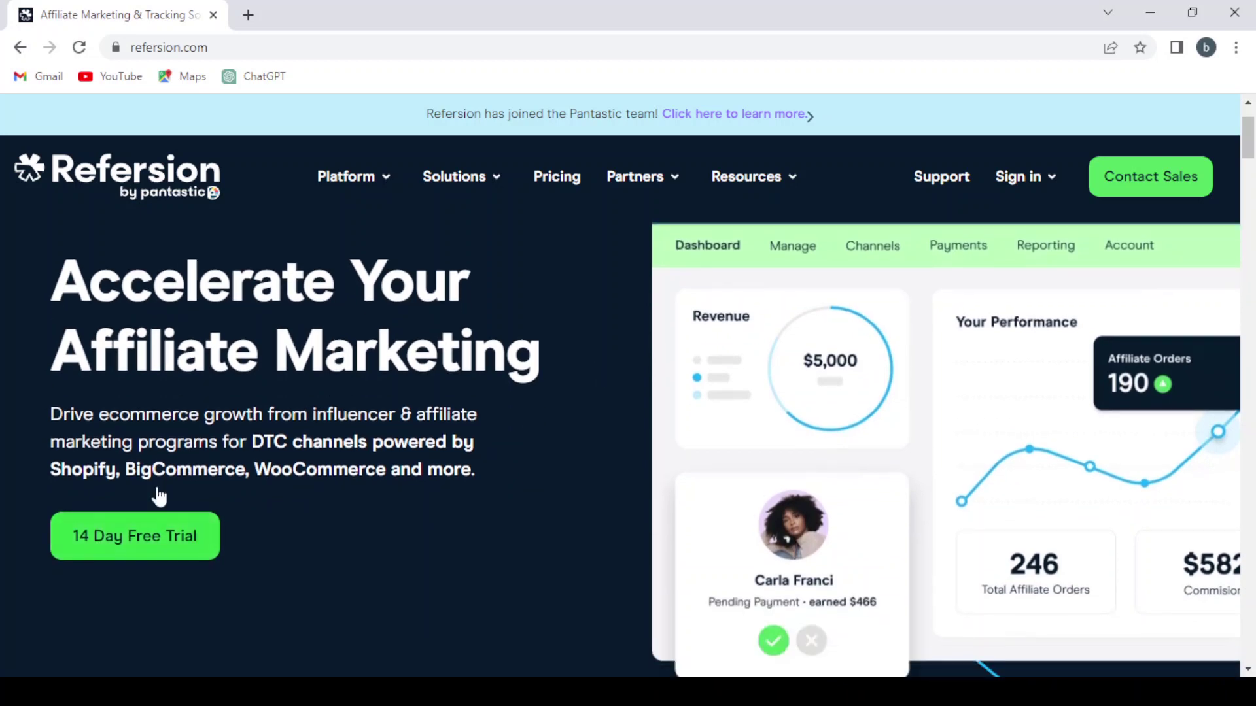
scroll(214, 361, "up", 2)
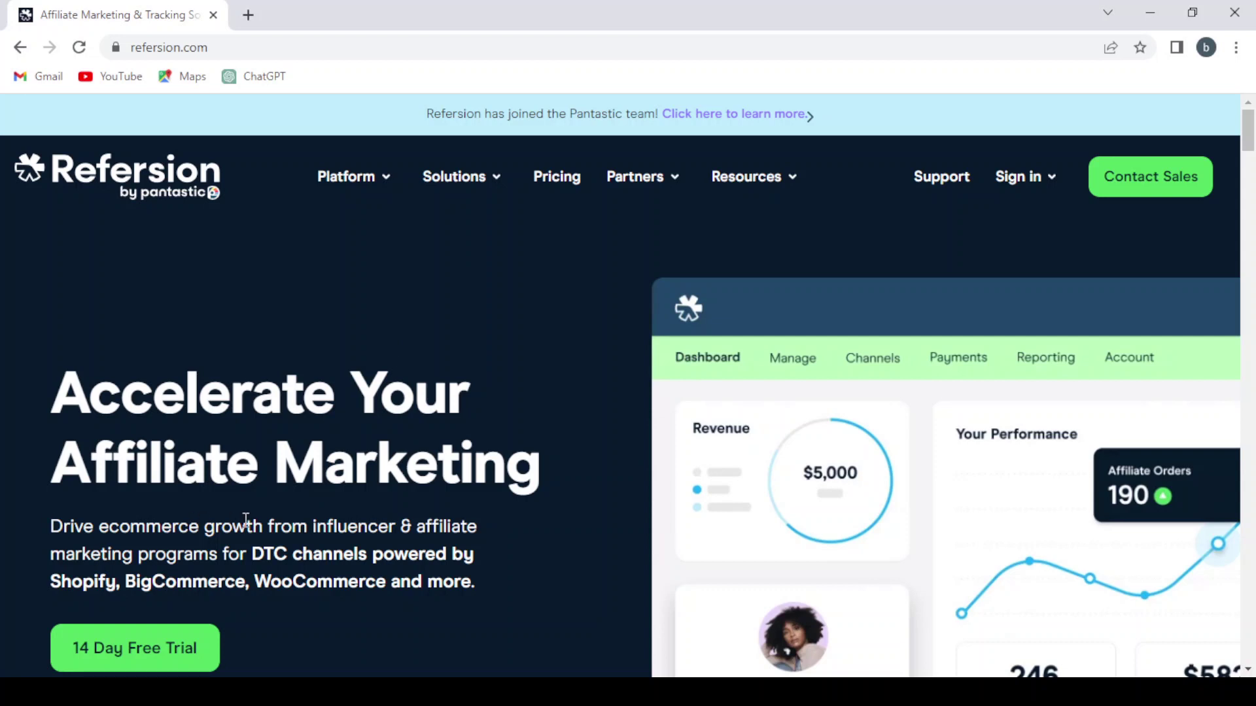
scroll(246, 519, "down", 2)
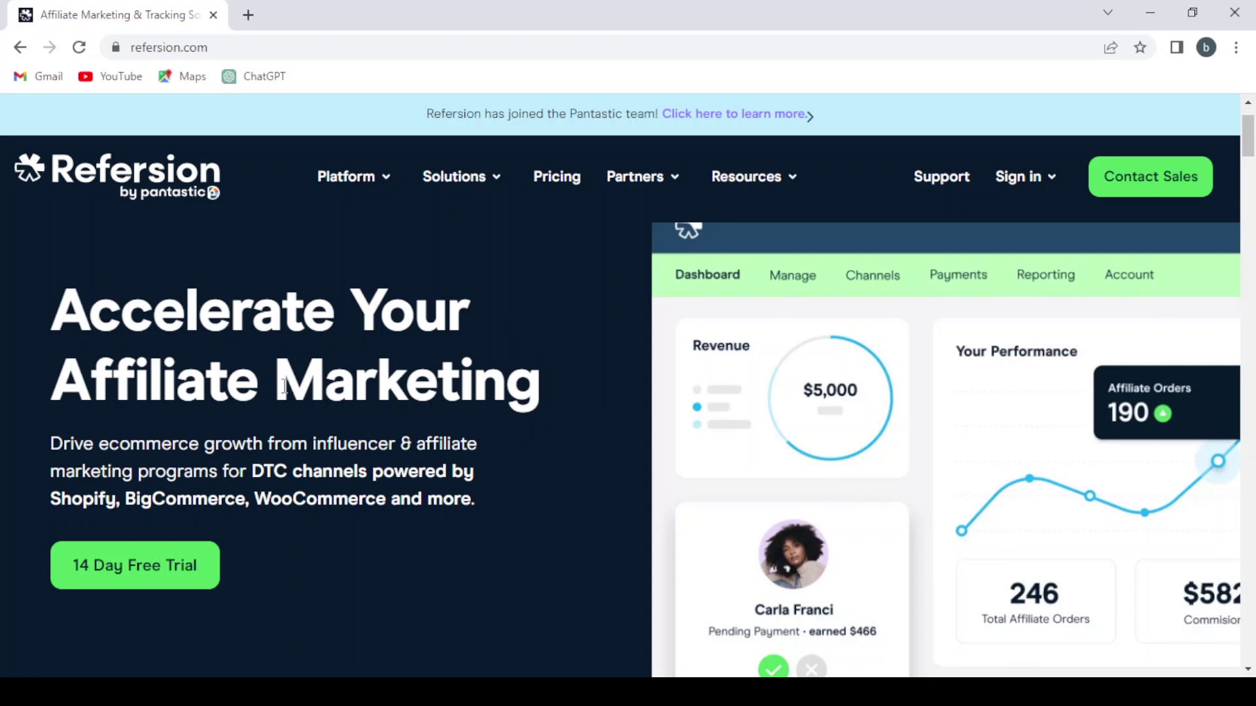
scroll(249, 373, "down", 1)
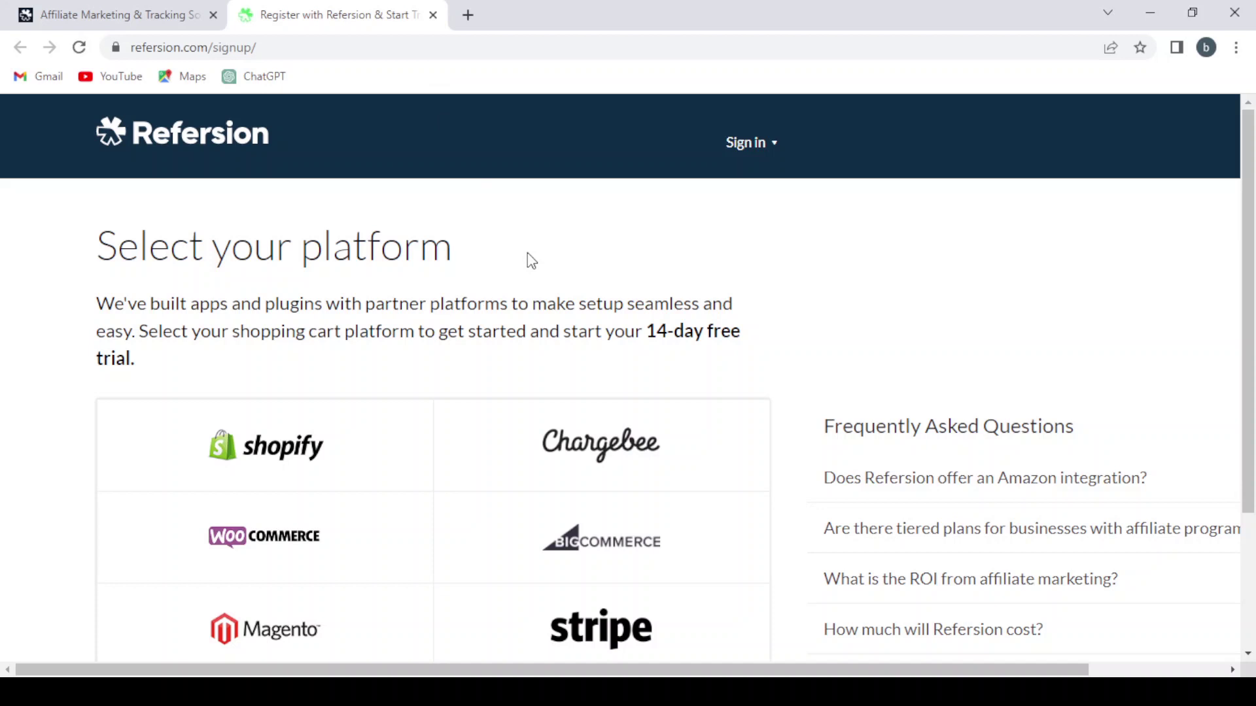
Choose Shopify as the store platform, view its shop URL form, then close the registration tab
scroll(531, 260, "down", 3)
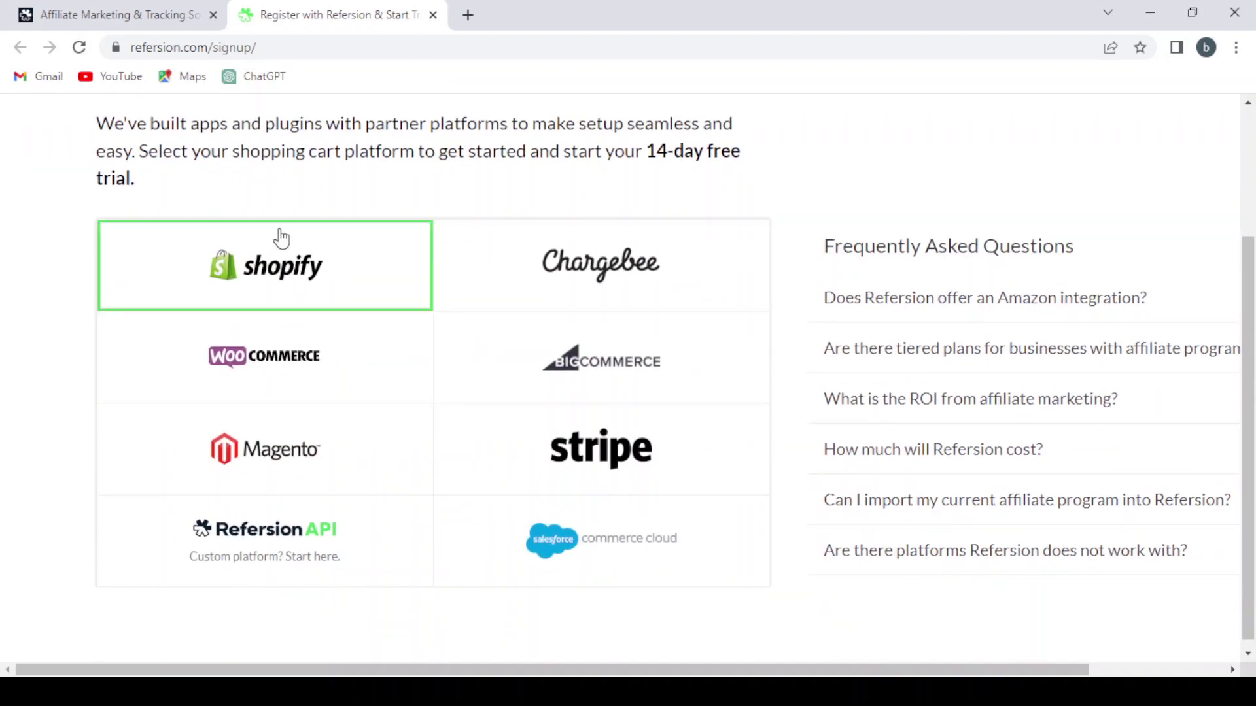
left_click(280, 238)
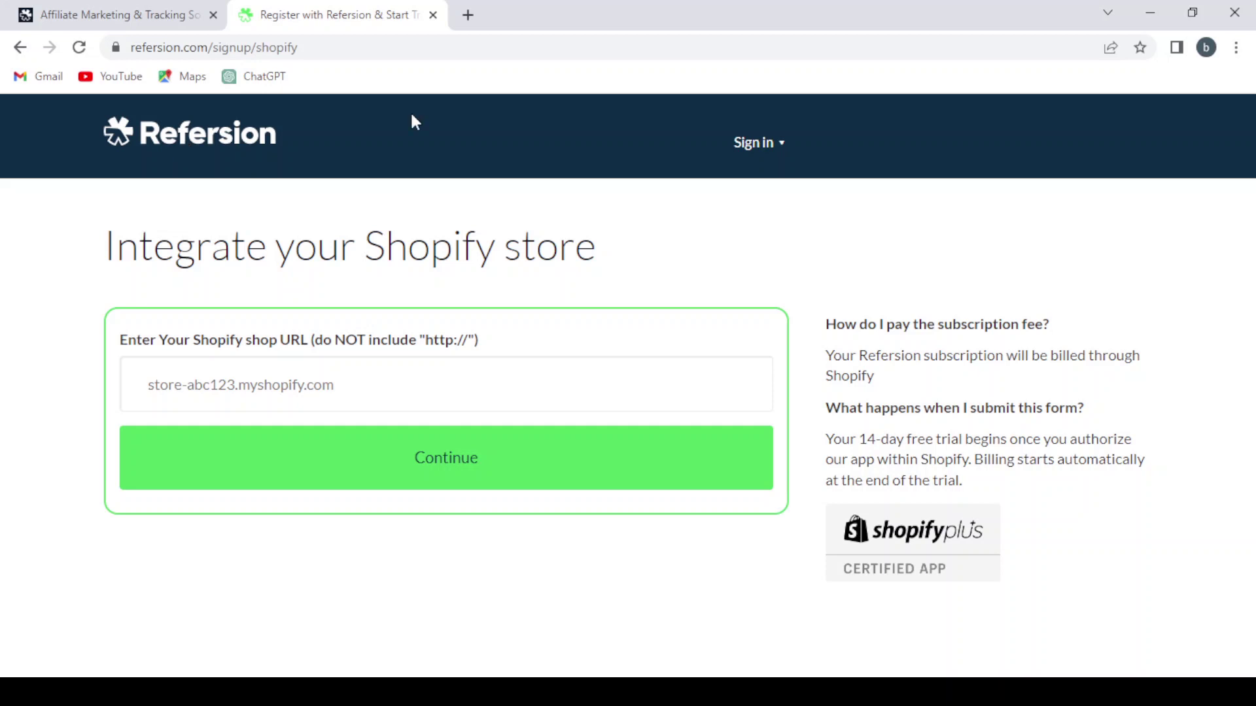
left_click(433, 14)
mouse_move(448, 174)
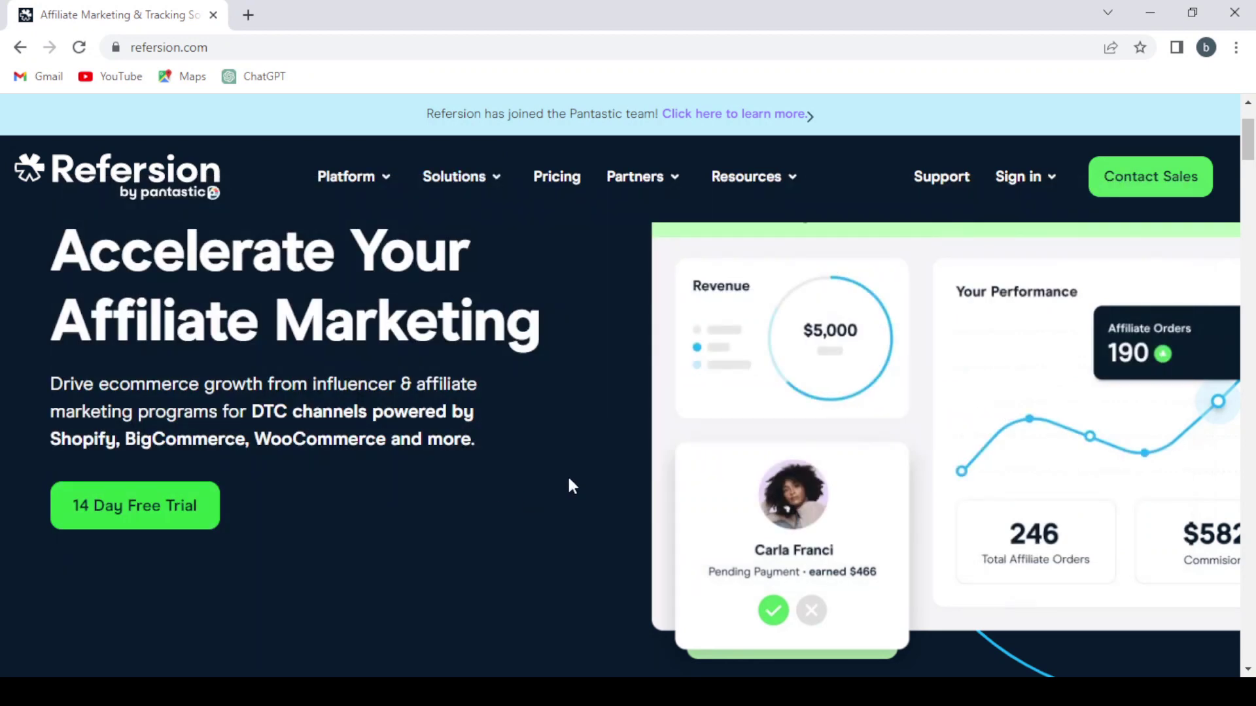
Open the Affiliate Discovery & Recruiting page from the Platform menu
scroll(570, 484, "down", 3)
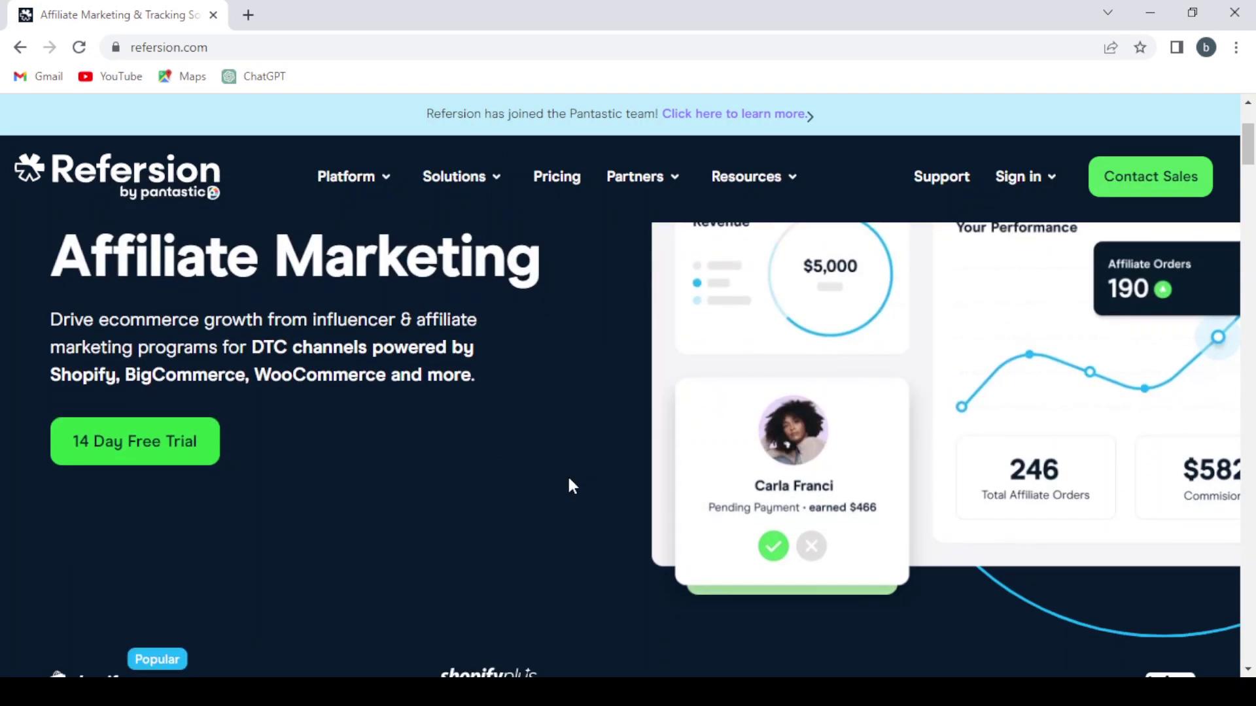
scroll(570, 482, "down", 2)
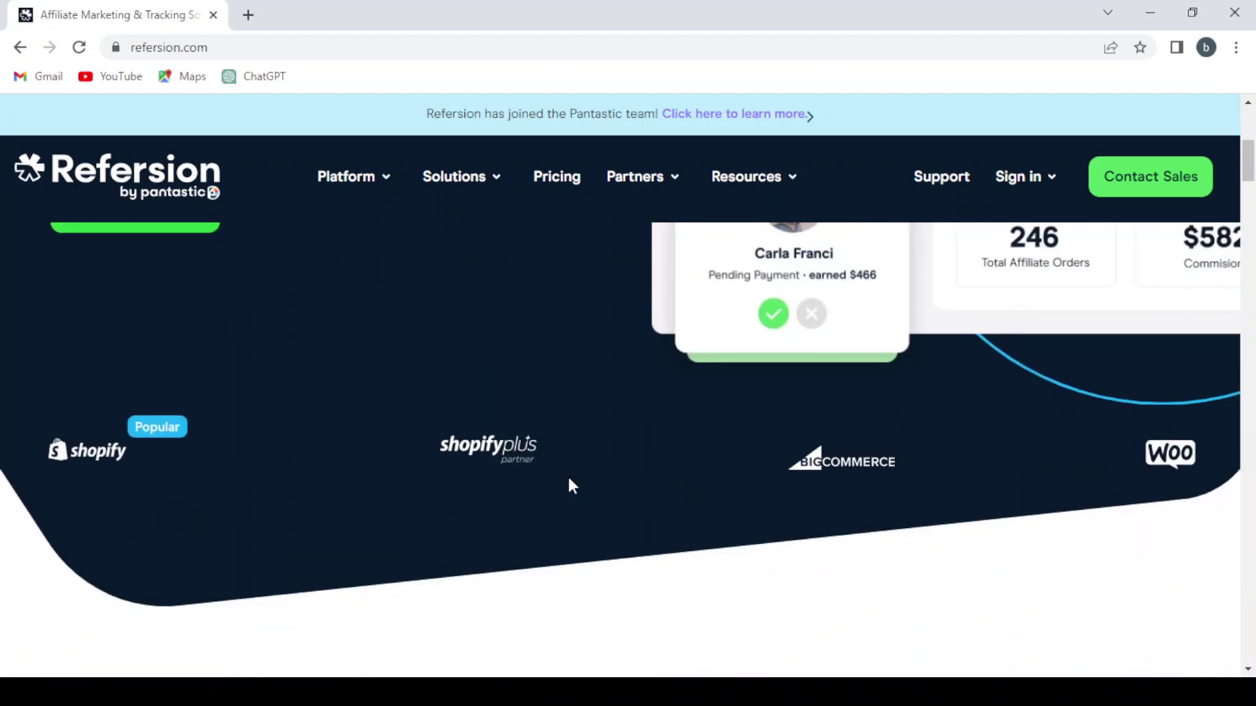
scroll(569, 482, "up", 7)
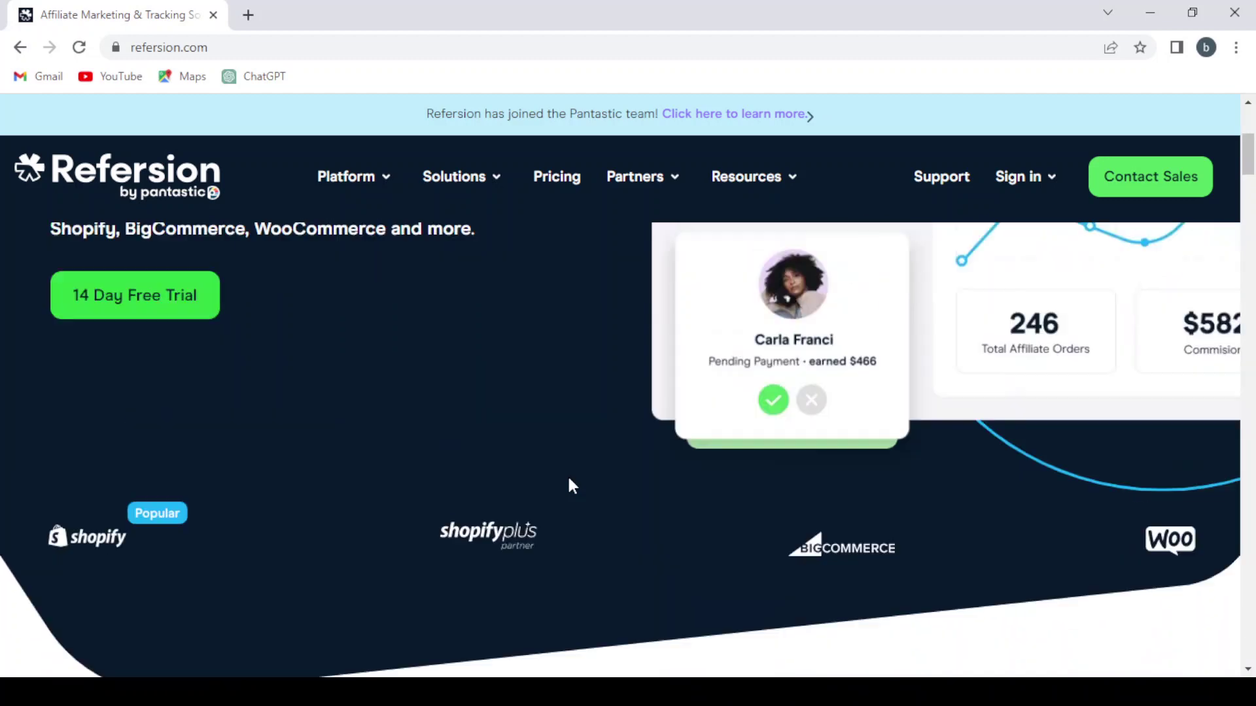
mouse_move(370, 174)
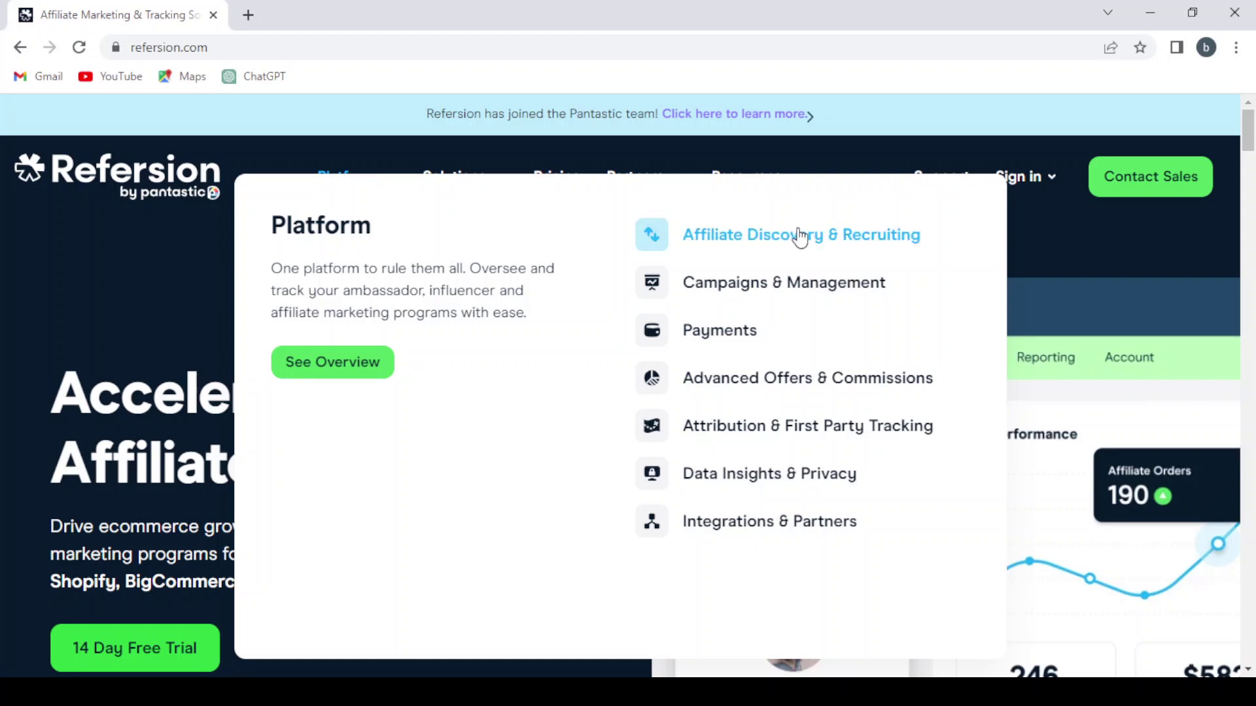
left_click(828, 248)
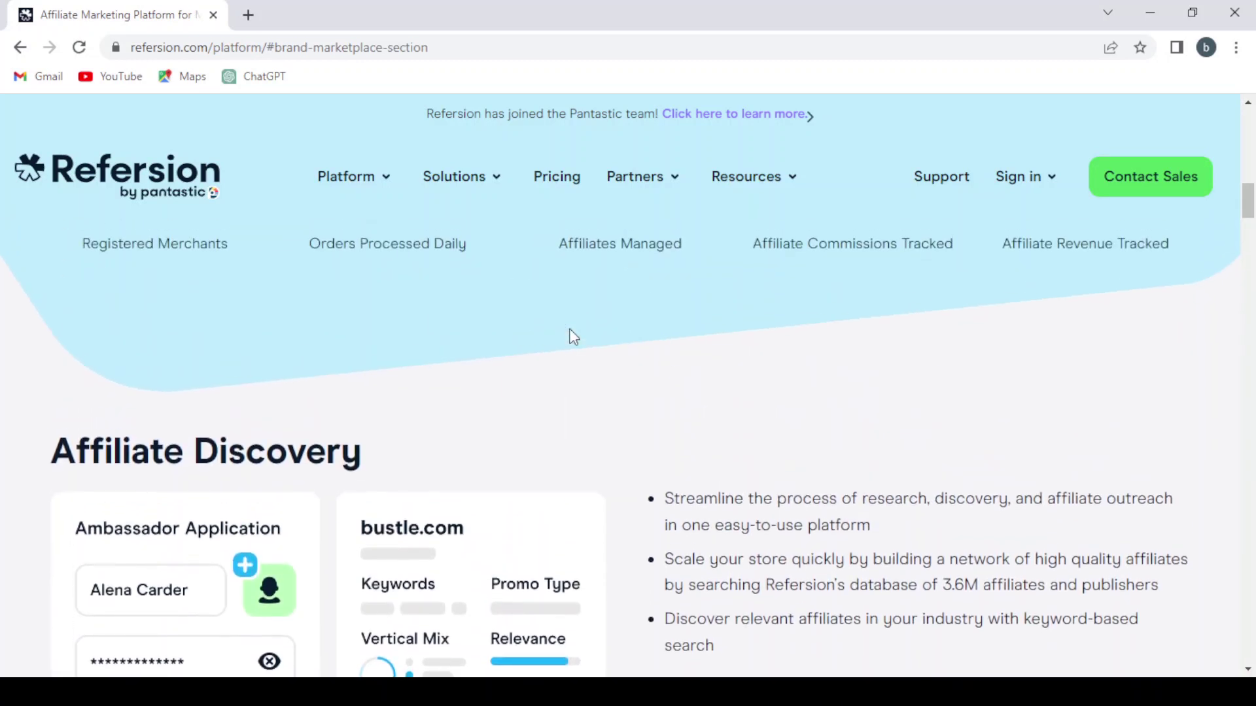
Browse the Affiliate Discovery section's affiliate site previews and search filters
scroll(573, 336, "down", 10)
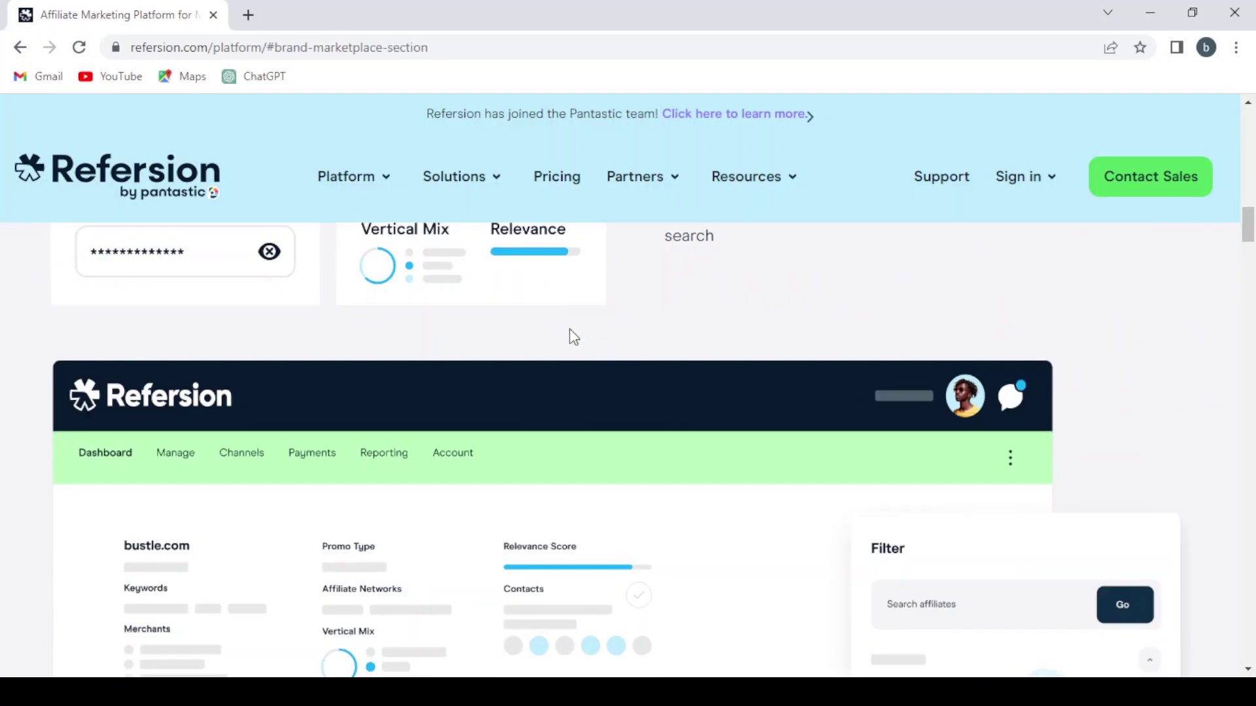
scroll(571, 335, "up", 2)
scroll(572, 336, "down", 1)
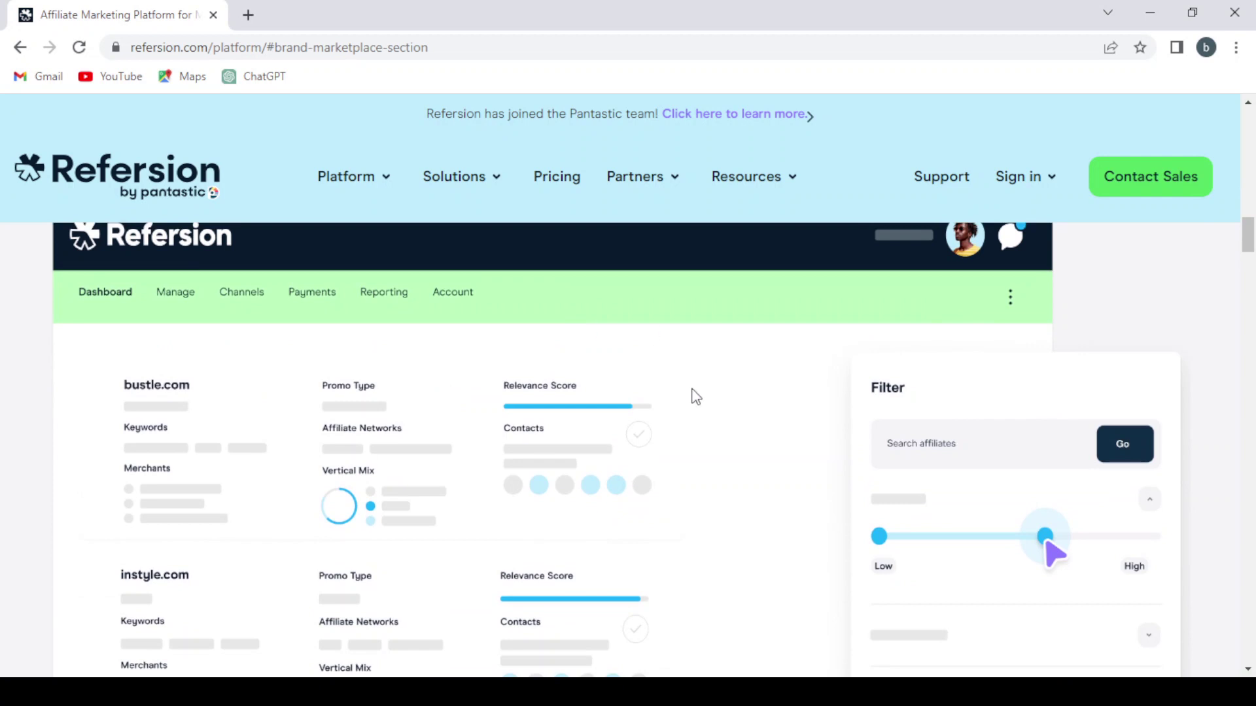
scroll(695, 397, "down", 2)
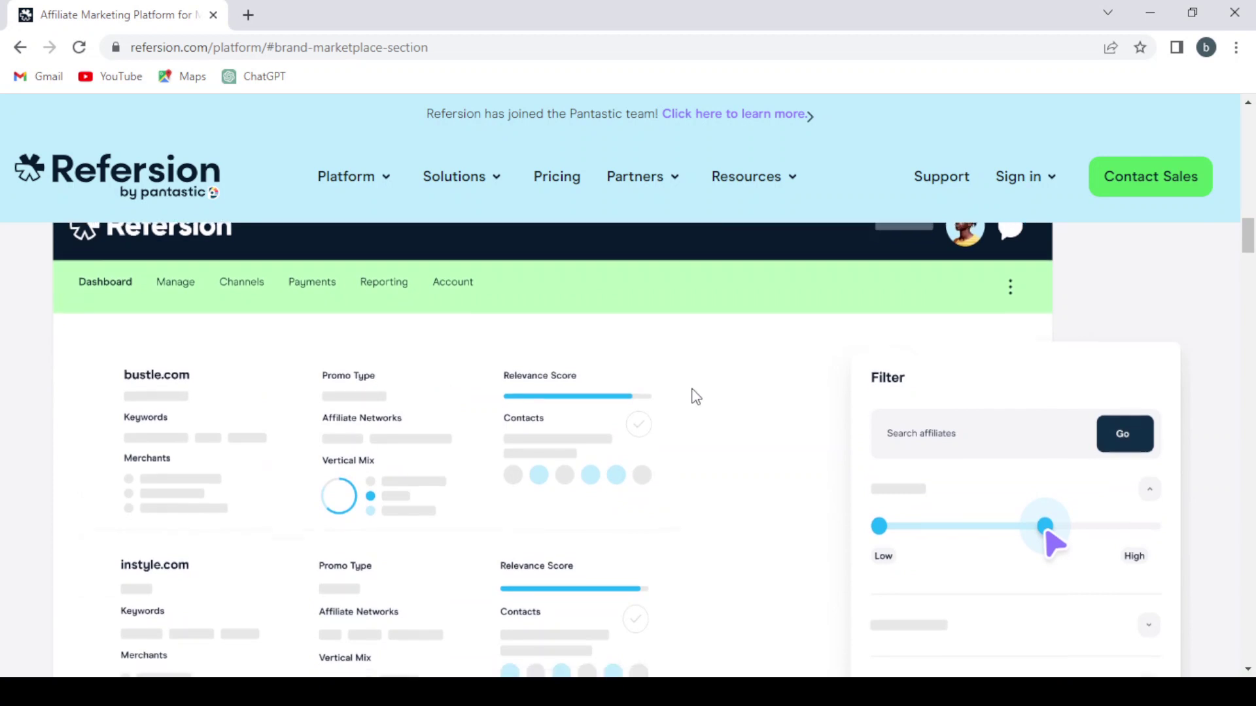
scroll(696, 396, "down", 1)
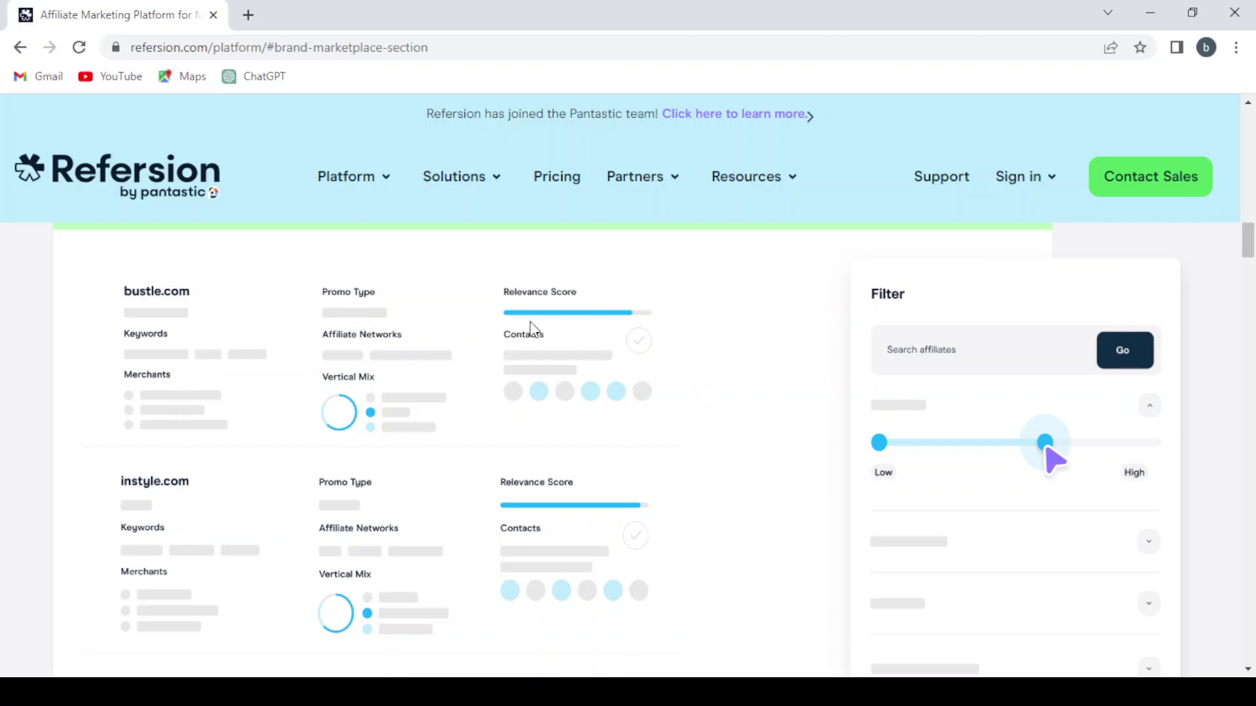
scroll(657, 298, "down", 1)
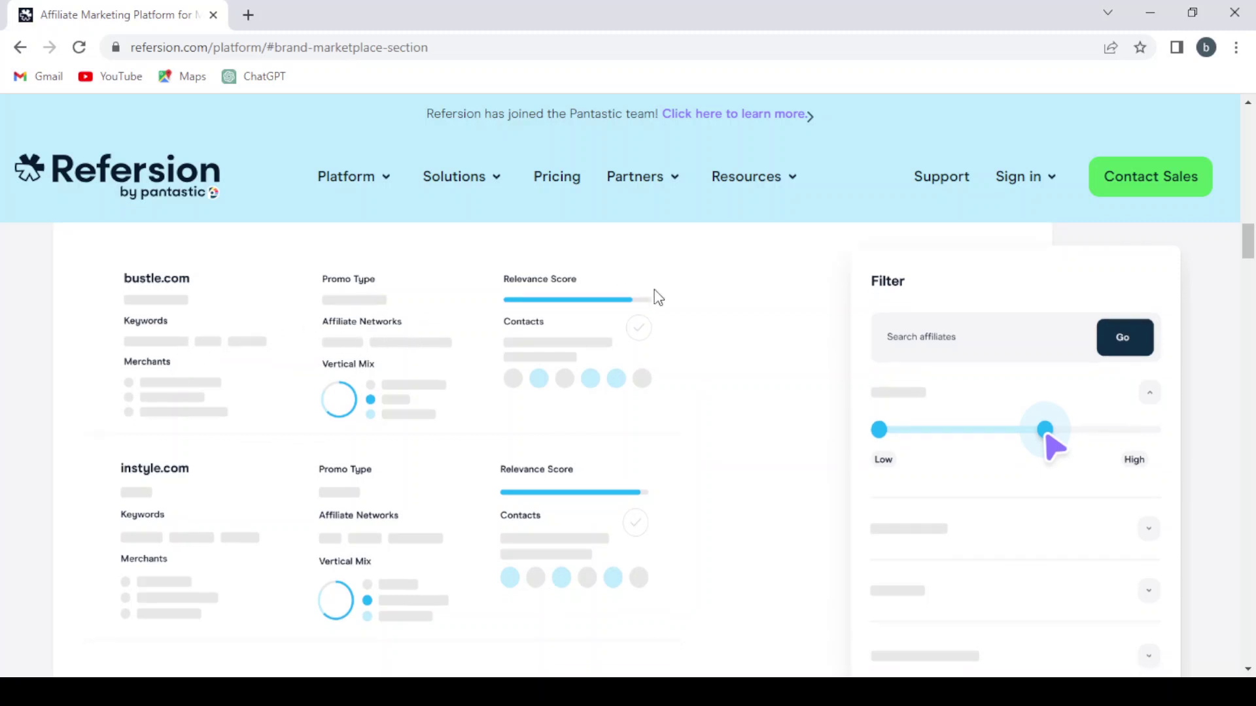
scroll(496, 462, "down", 1)
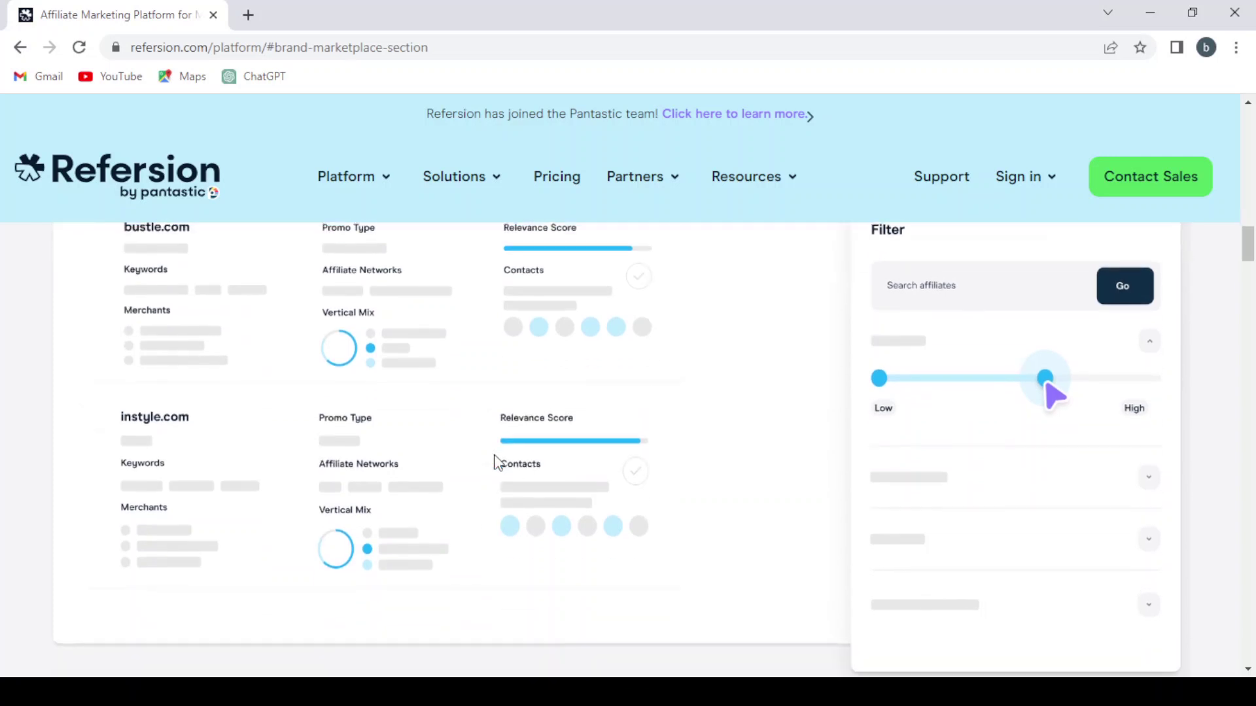
scroll(465, 461, "up", 2)
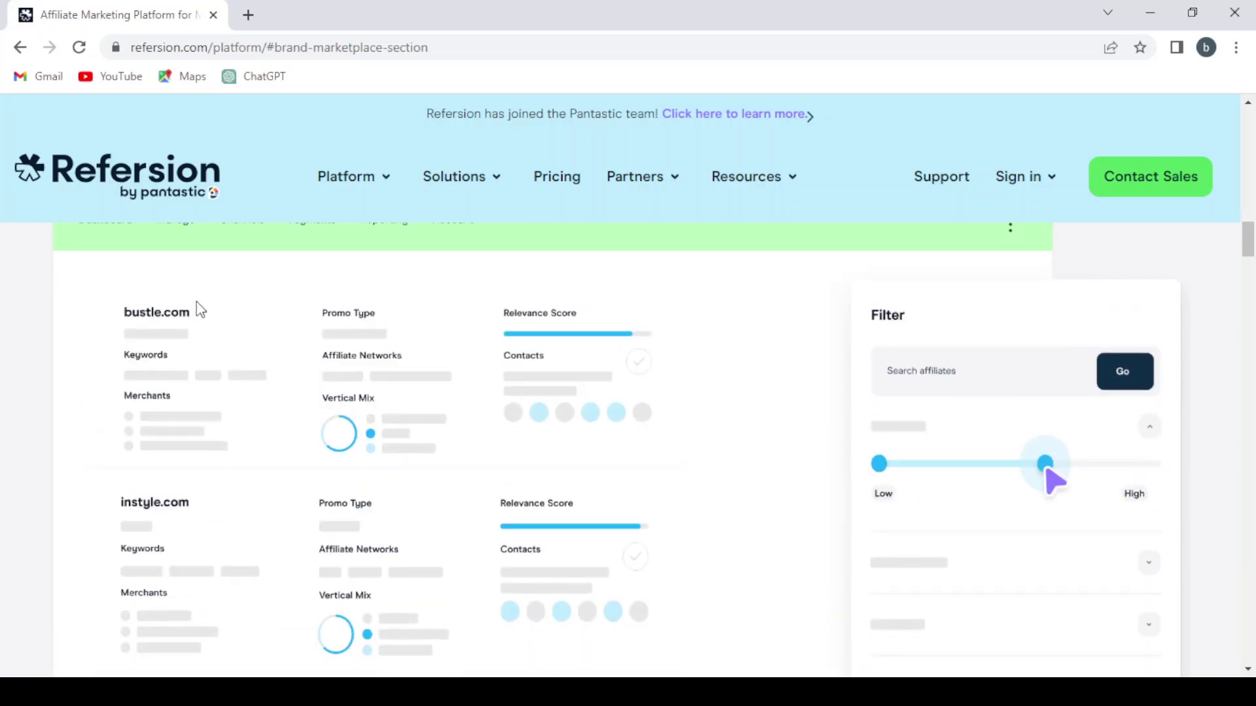
Scroll through the Platform page's Campaigns, Affiliate Discovery and dashboard sections, then back to the top
scroll(218, 558, "up", 1)
scroll(214, 552, "down", 9)
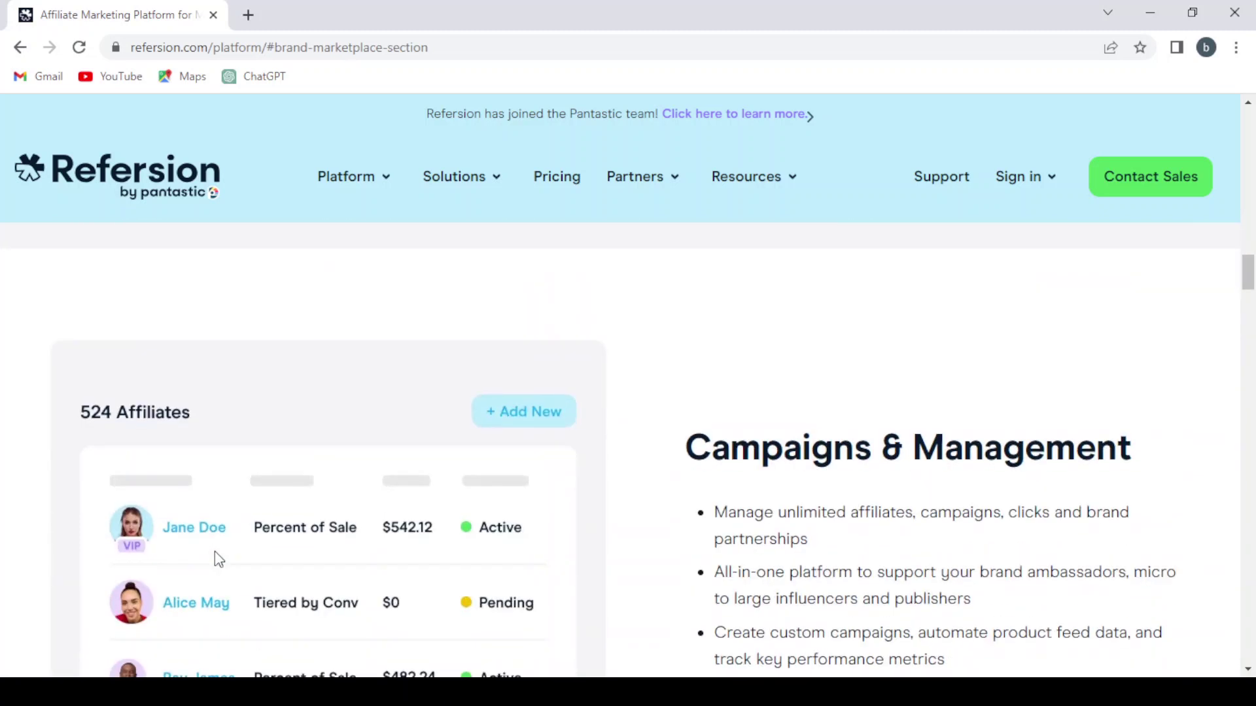
scroll(216, 558, "down", 1)
scroll(430, 513, "down", 1)
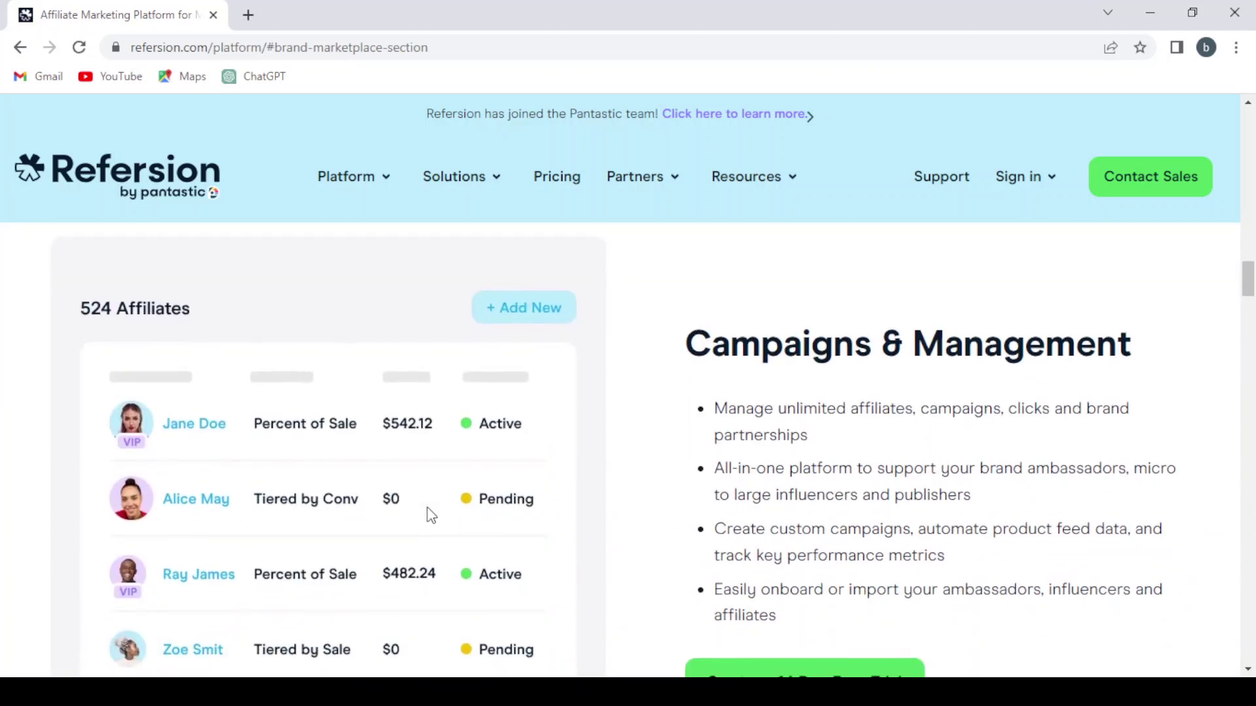
scroll(430, 515, "down", 1)
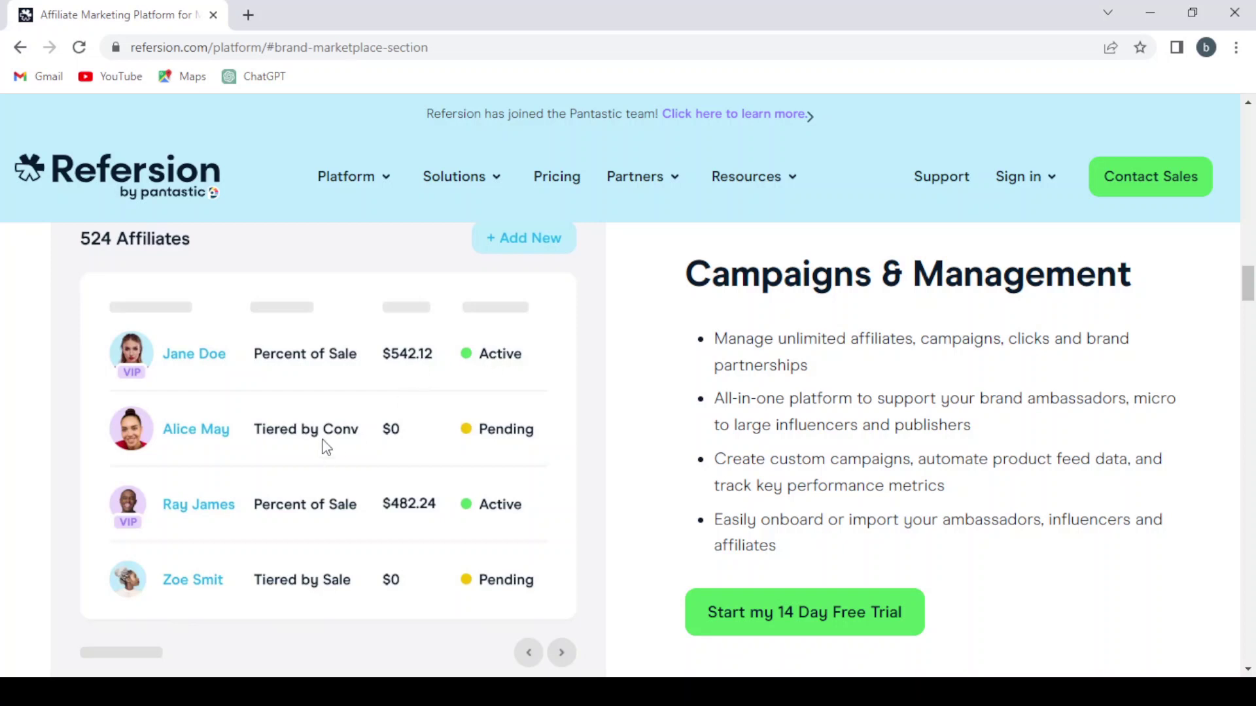
scroll(325, 457, "down", 1)
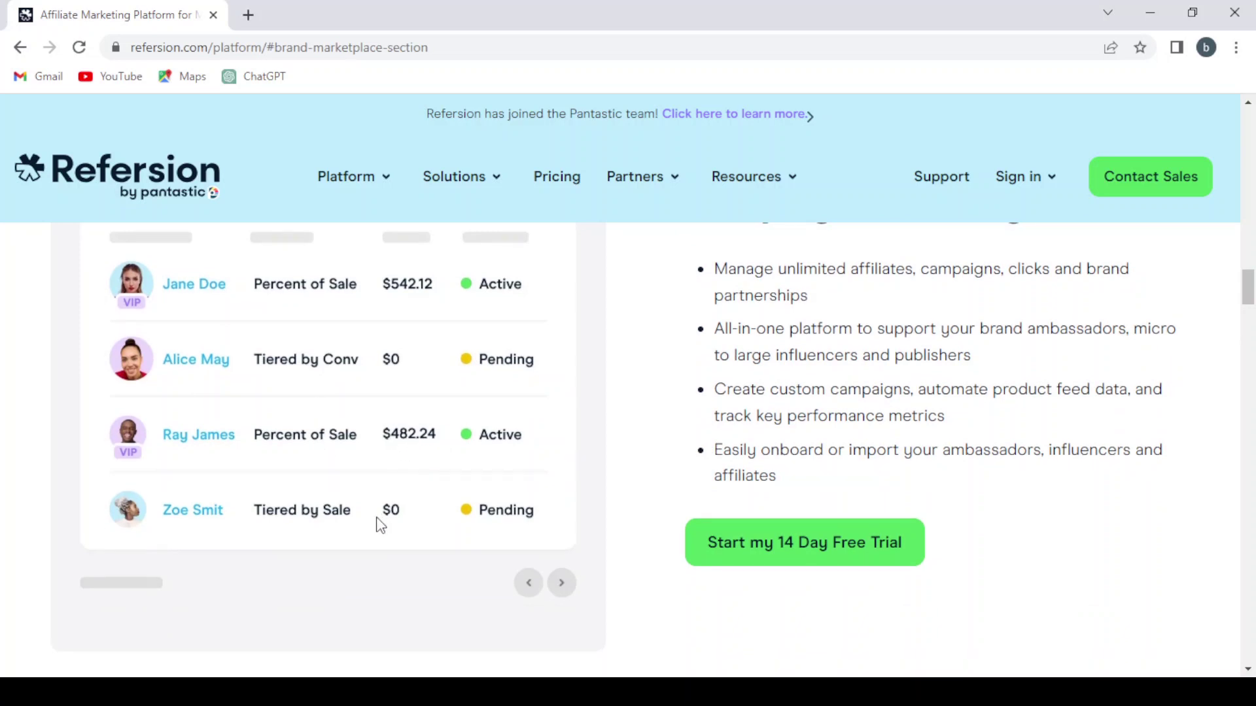
scroll(380, 524, "up", 1)
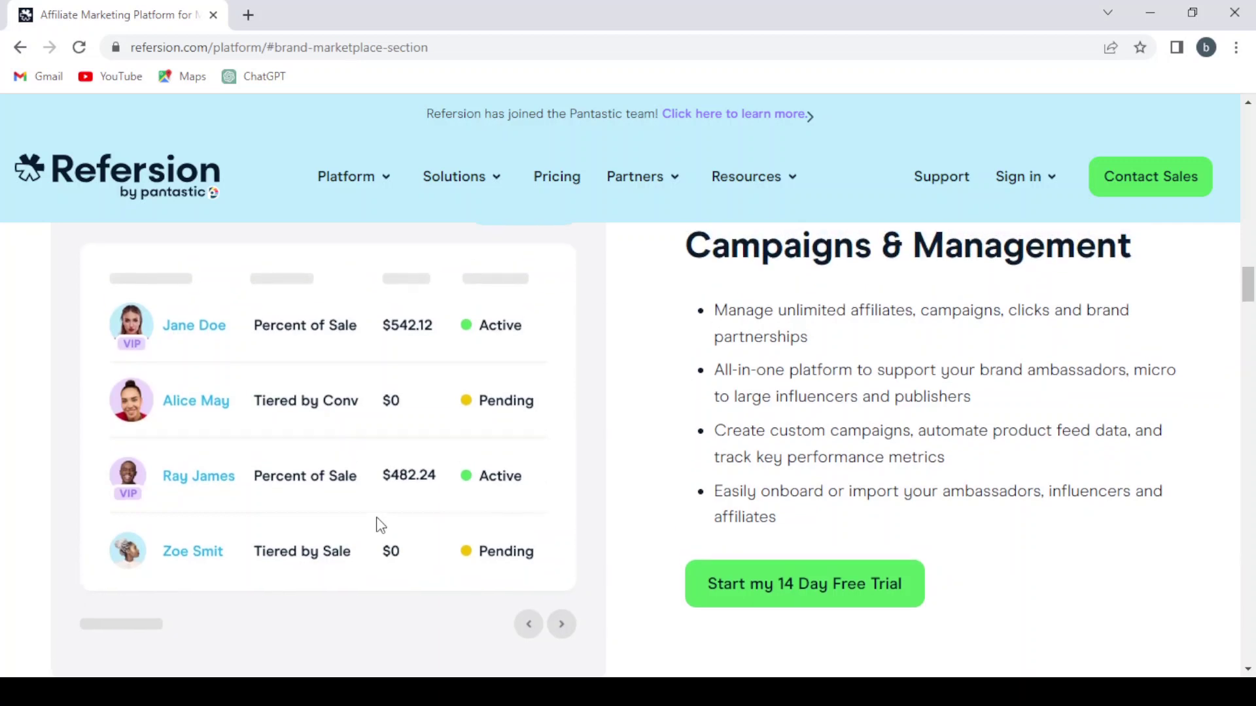
scroll(627, 472, "up", 1)
scroll(623, 466, "up", 6)
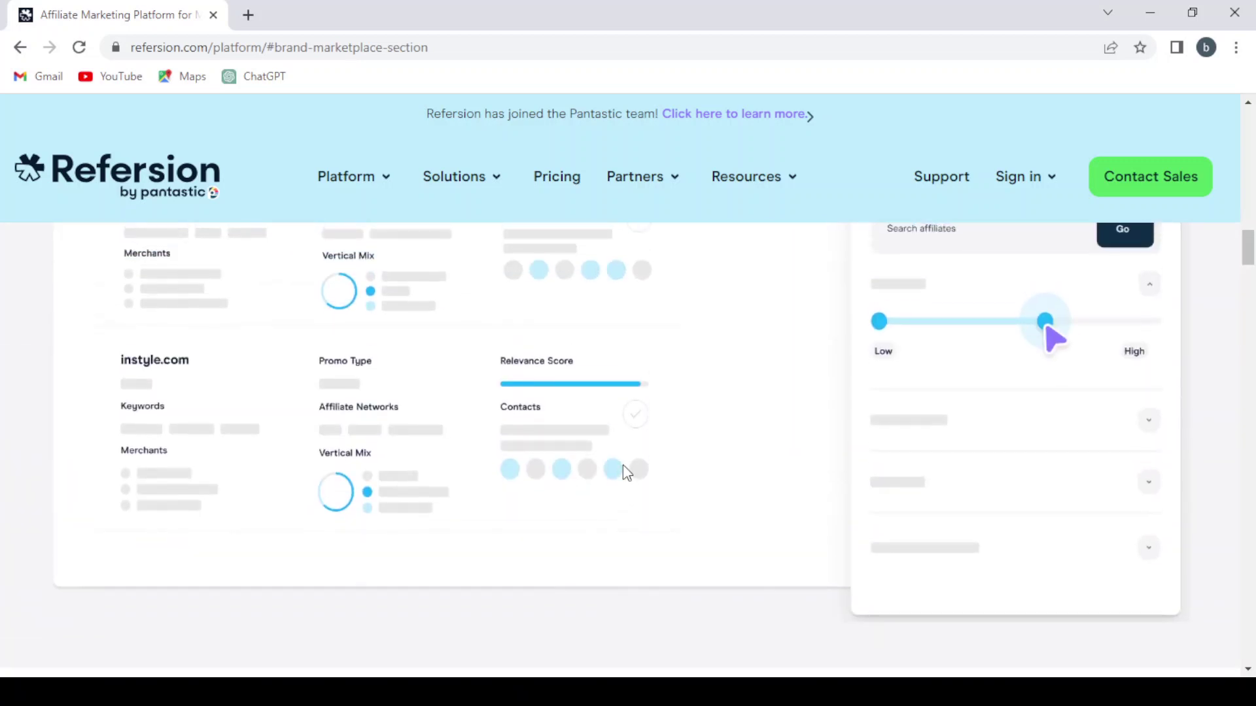
scroll(624, 466, "up", 7)
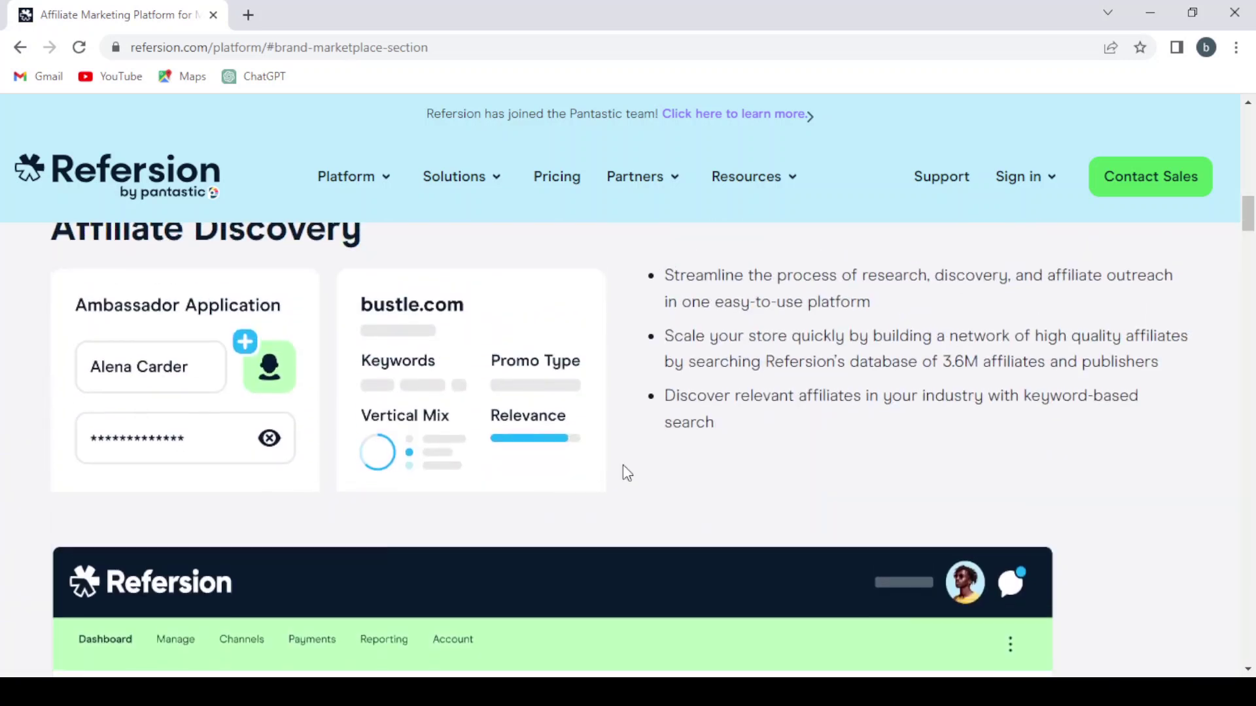
scroll(623, 465, "up", 2)
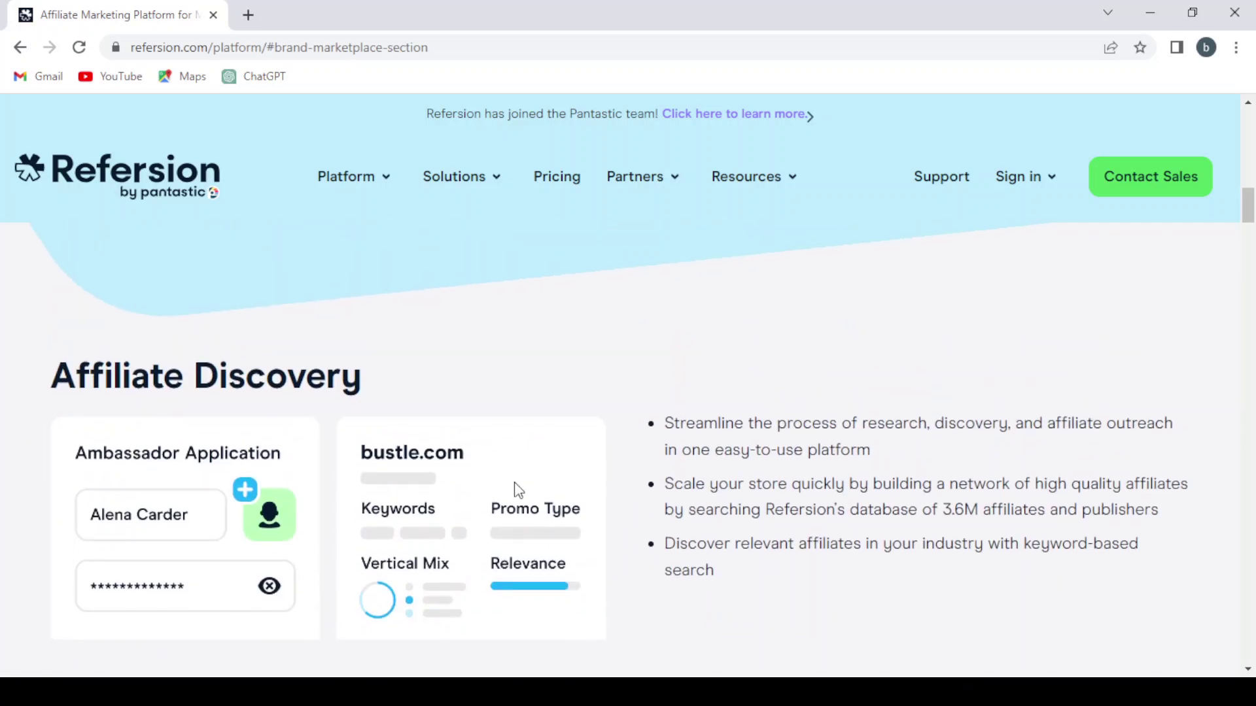
scroll(515, 484, "up", 10)
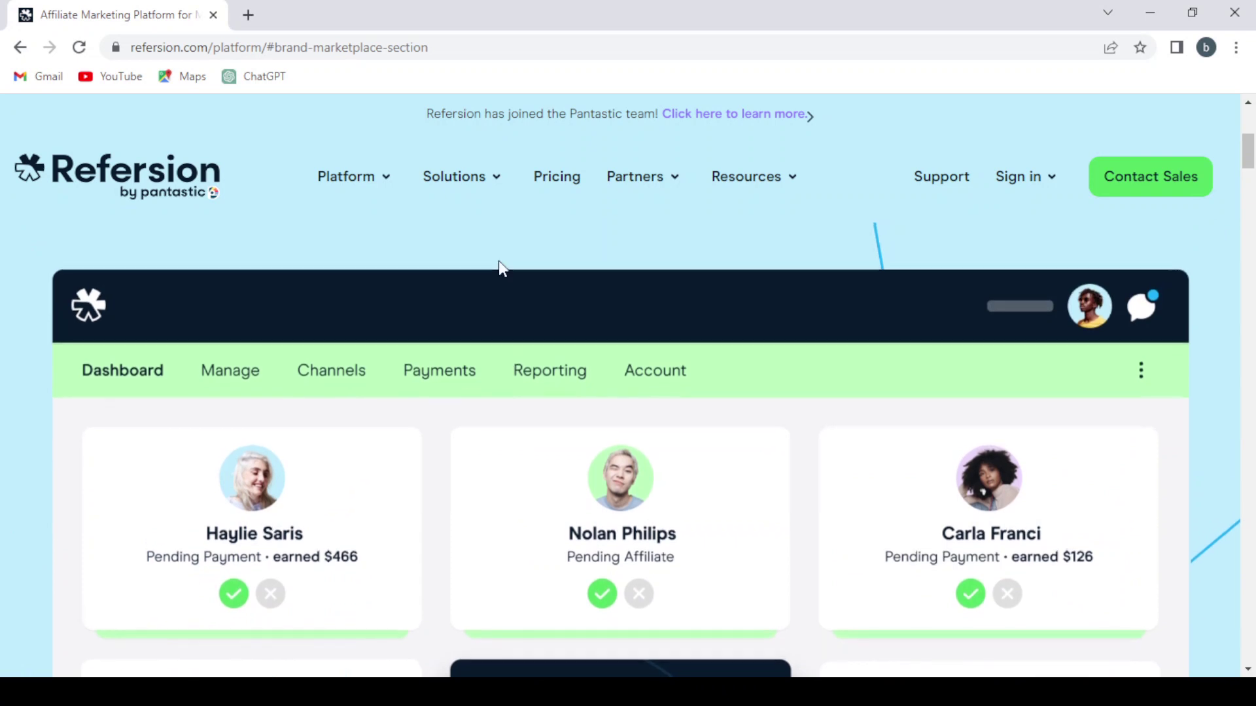
Open Pricing and compare the Professional $99, Business $249 and Enterprise plan cards
left_click(568, 180)
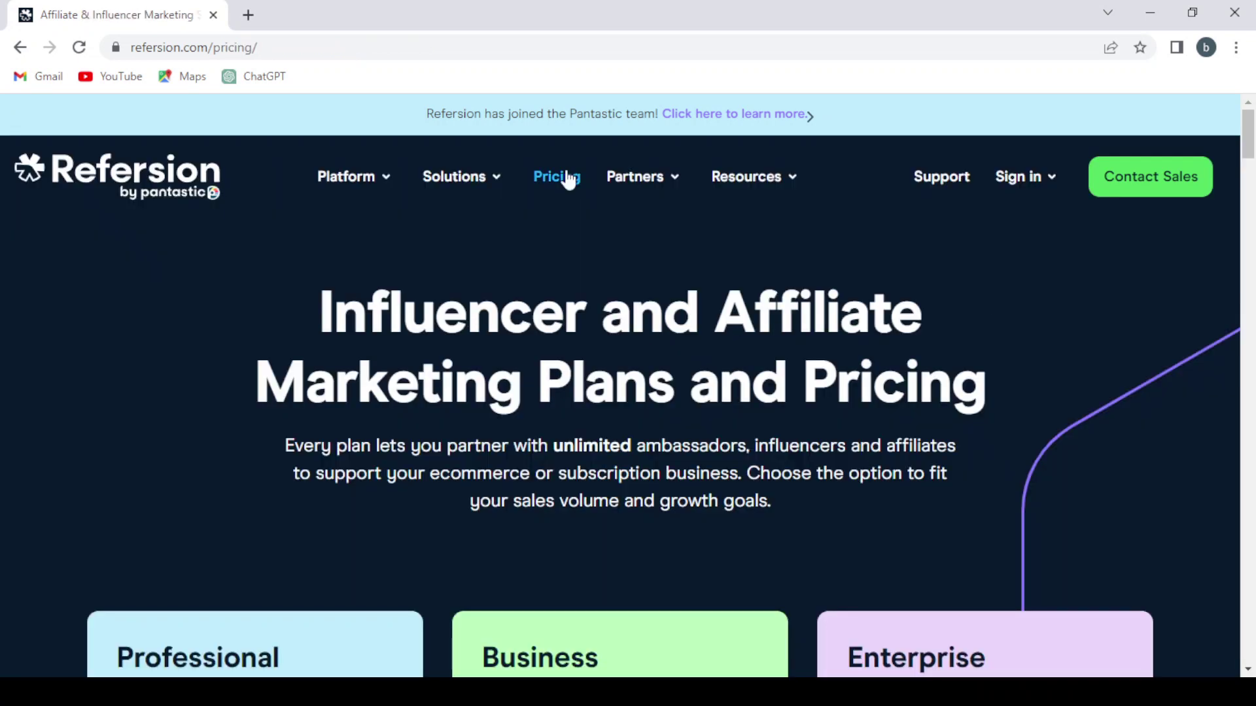
scroll(610, 347, "down", 2)
scroll(610, 347, "up", 2)
scroll(726, 414, "down", 5)
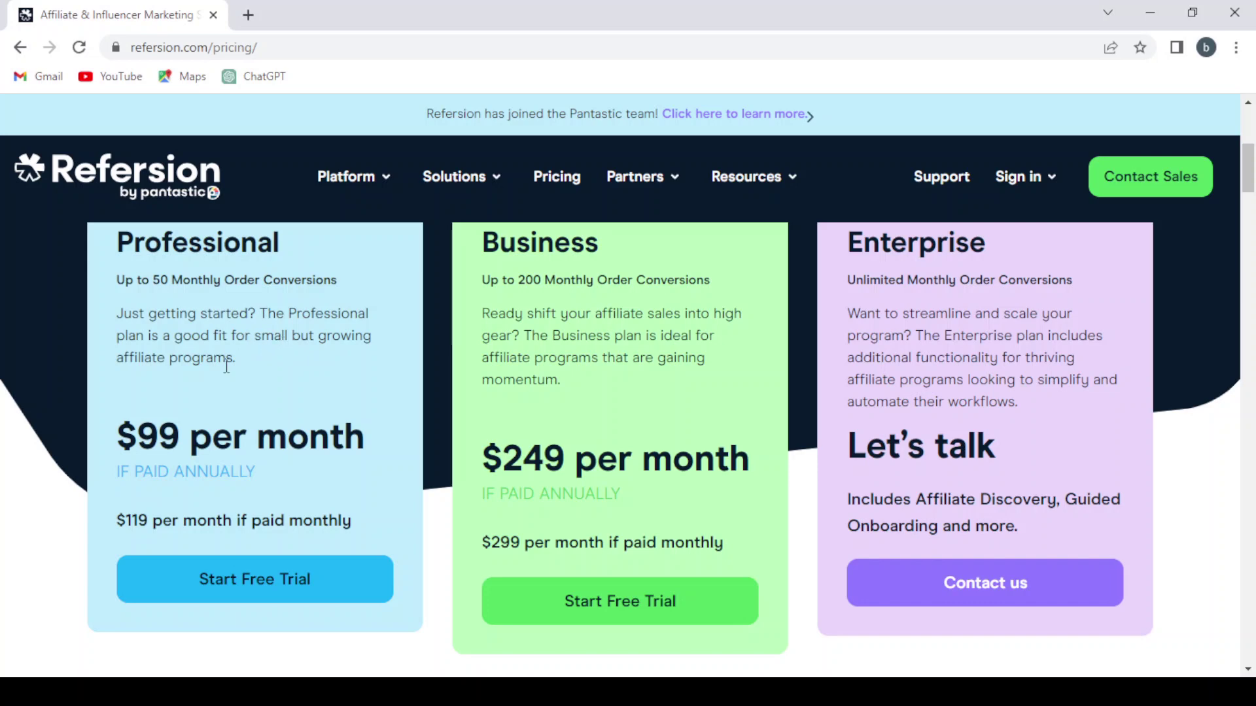
scroll(226, 367, "down", 2)
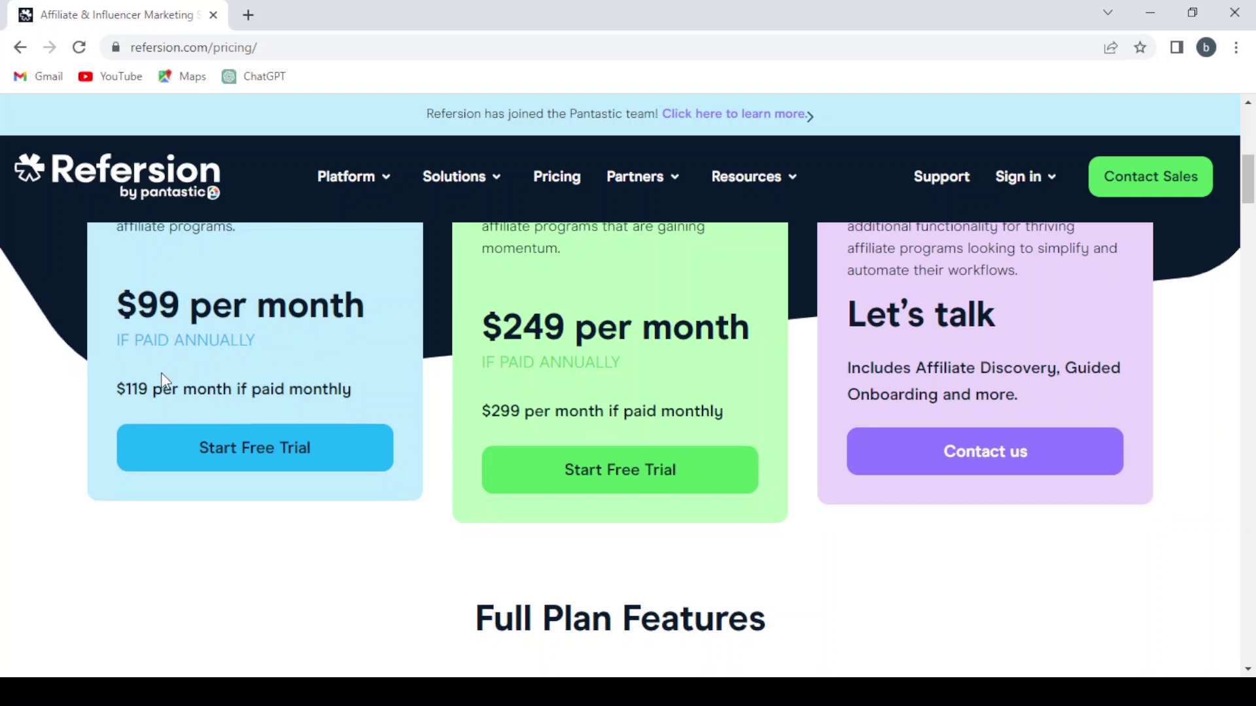
scroll(230, 442, "up", 1)
scroll(231, 443, "up", 2)
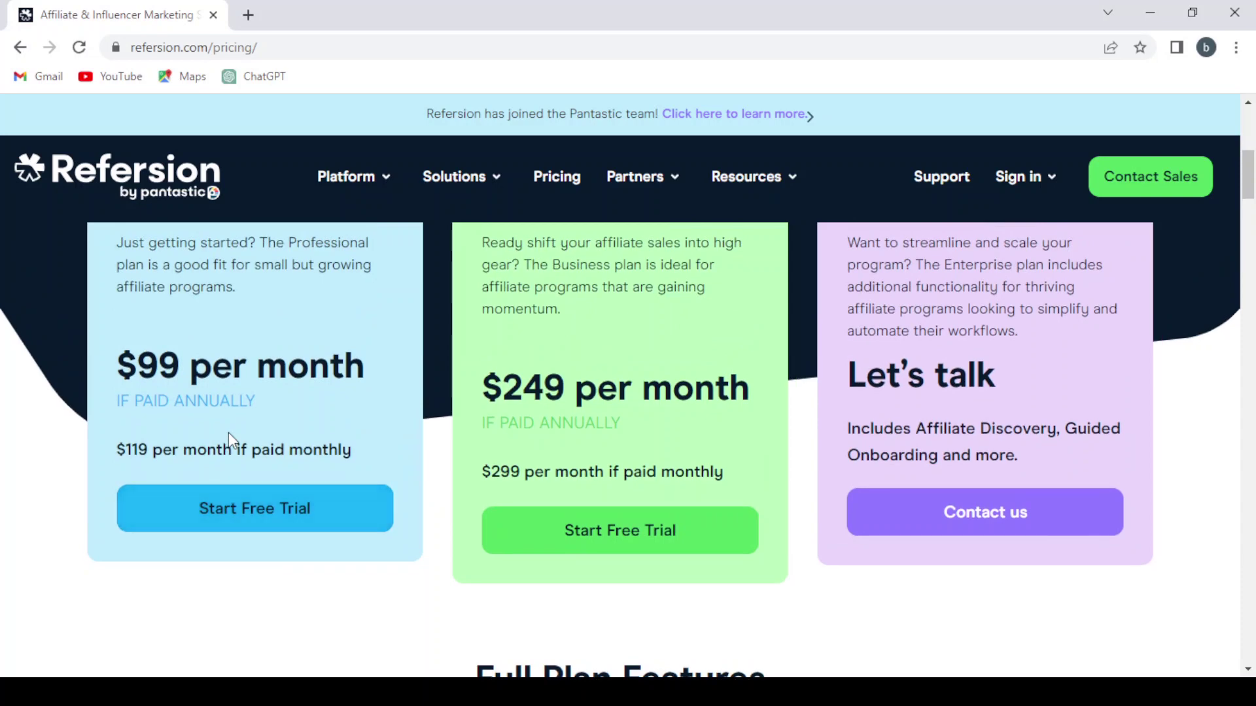
scroll(230, 441, "down", 2)
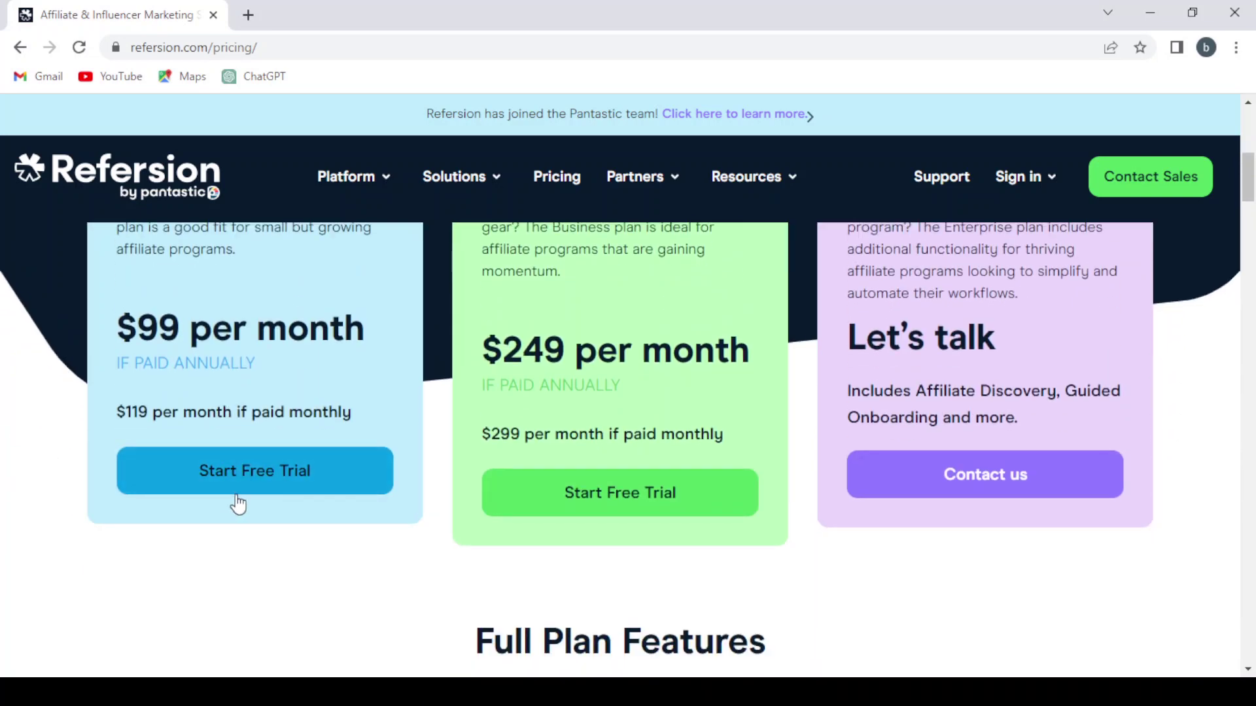
scroll(275, 431, "up", 2)
scroll(276, 432, "up", 1)
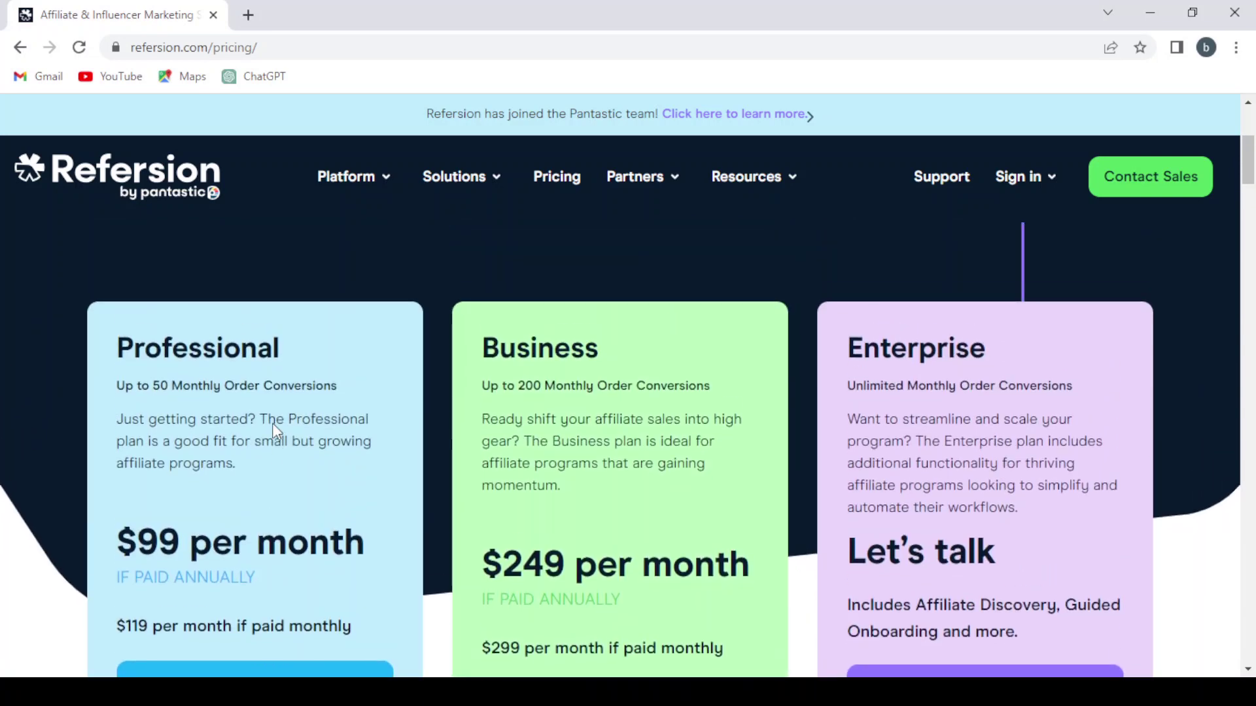
scroll(700, 356, "down", 1)
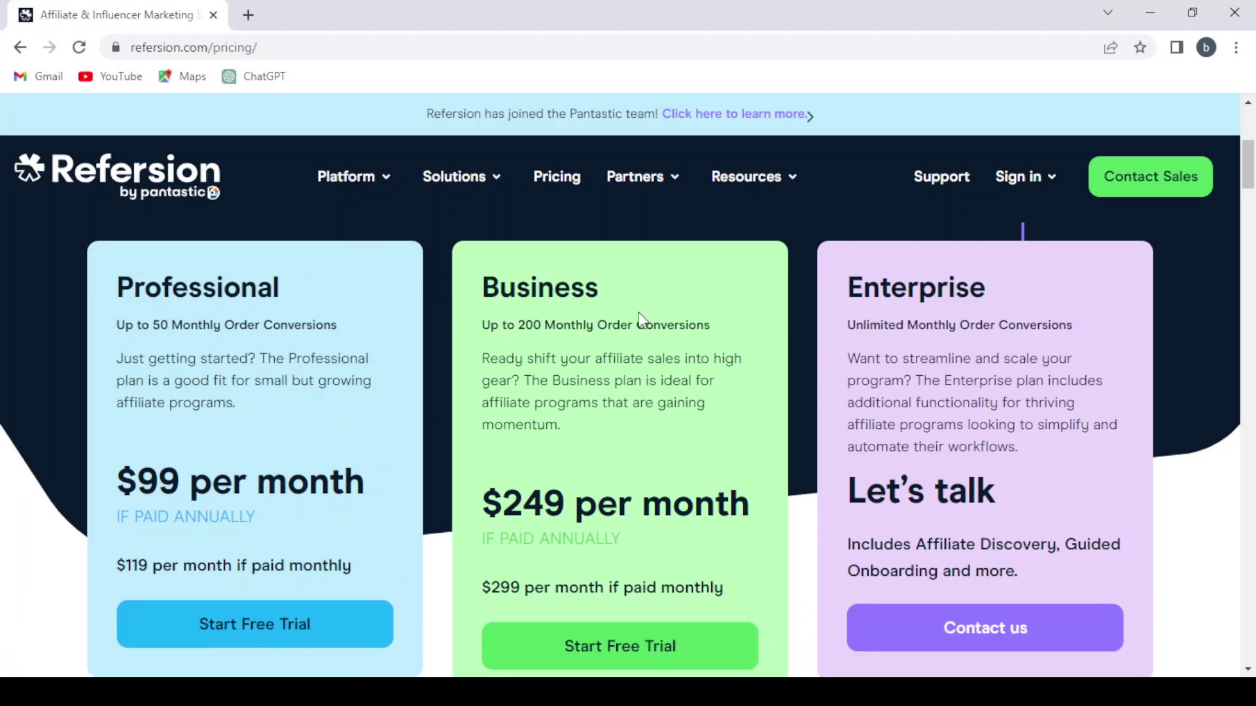
Scroll down through the Full Plan Features comparison table
scroll(653, 296, "down", 1)
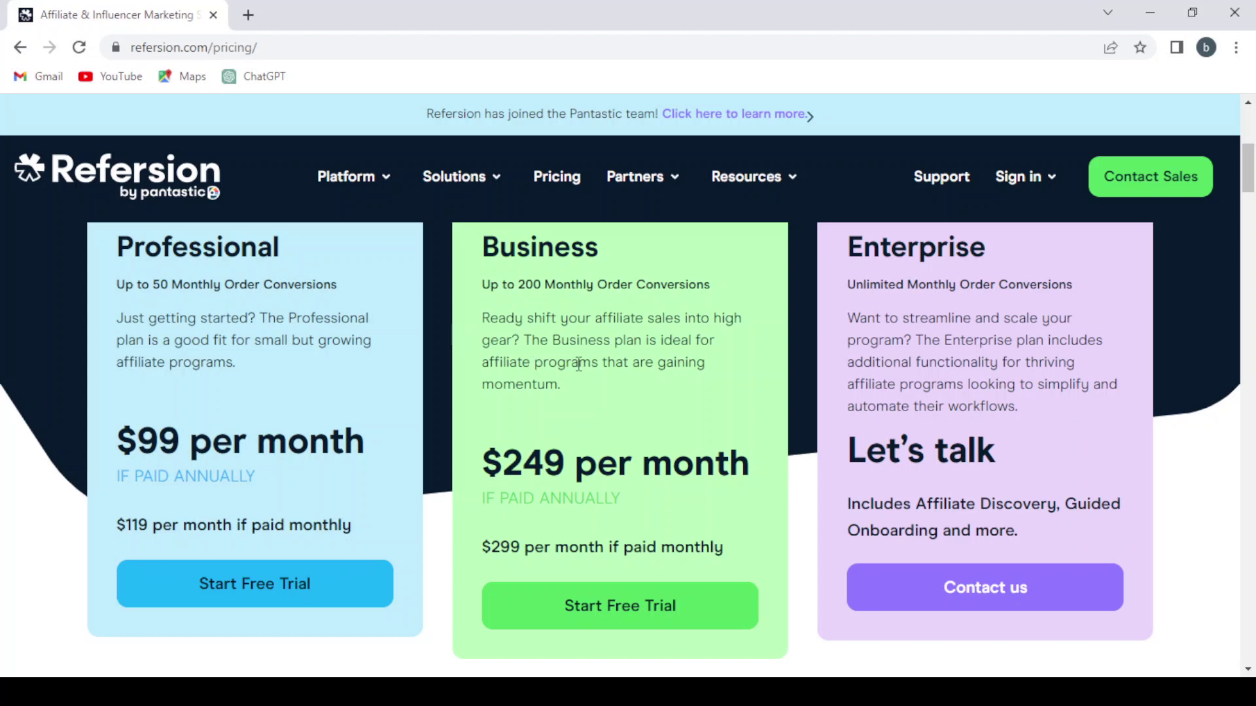
scroll(582, 416, "down", 2)
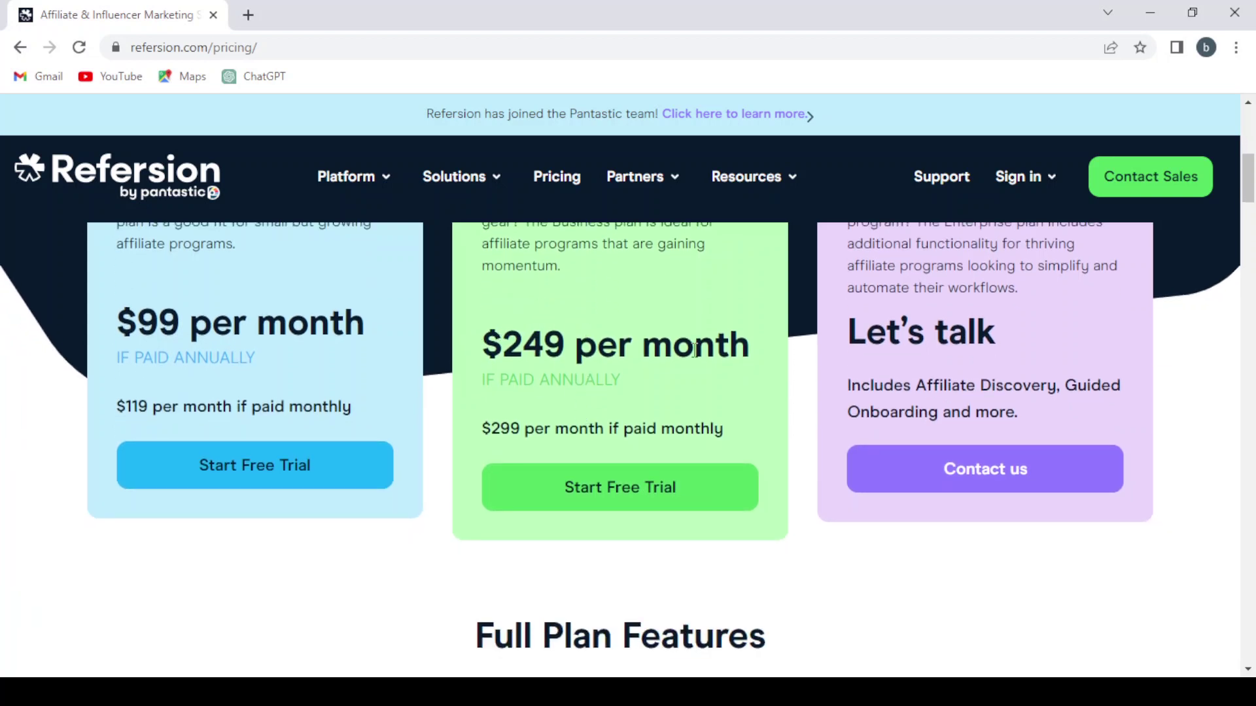
scroll(650, 445, "down", 1)
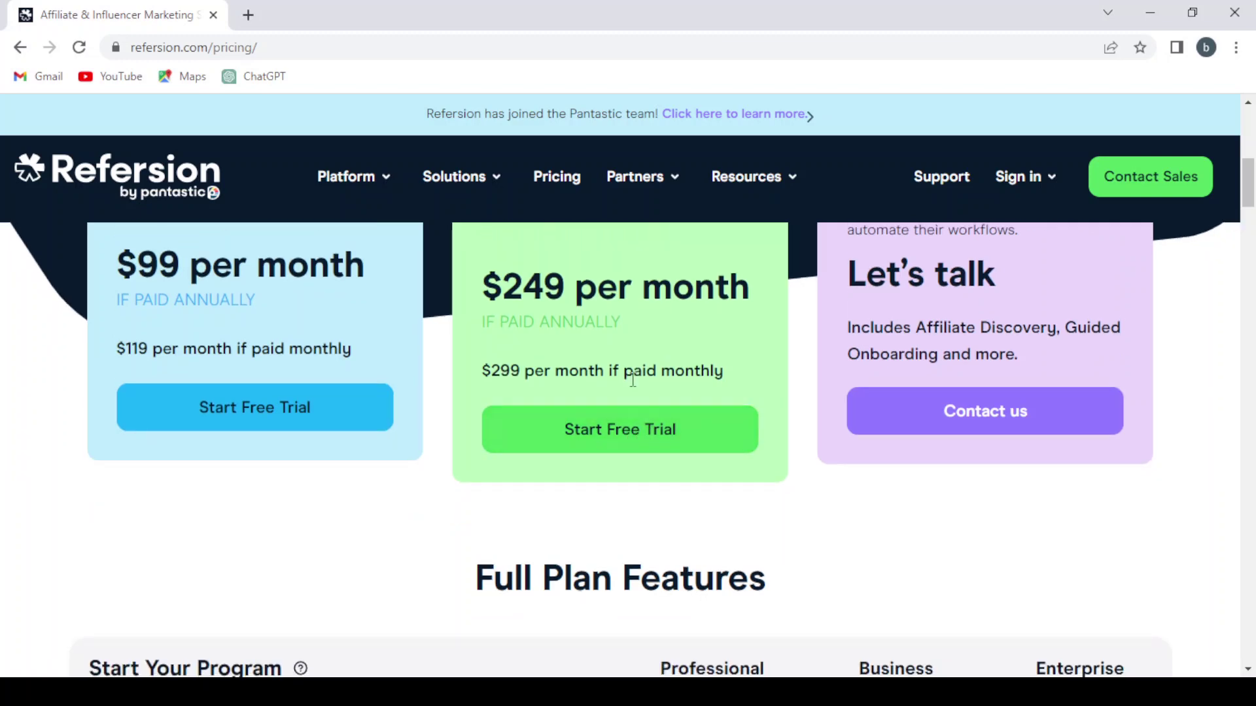
scroll(901, 475, "up", 5)
scroll(937, 487, "down", 2)
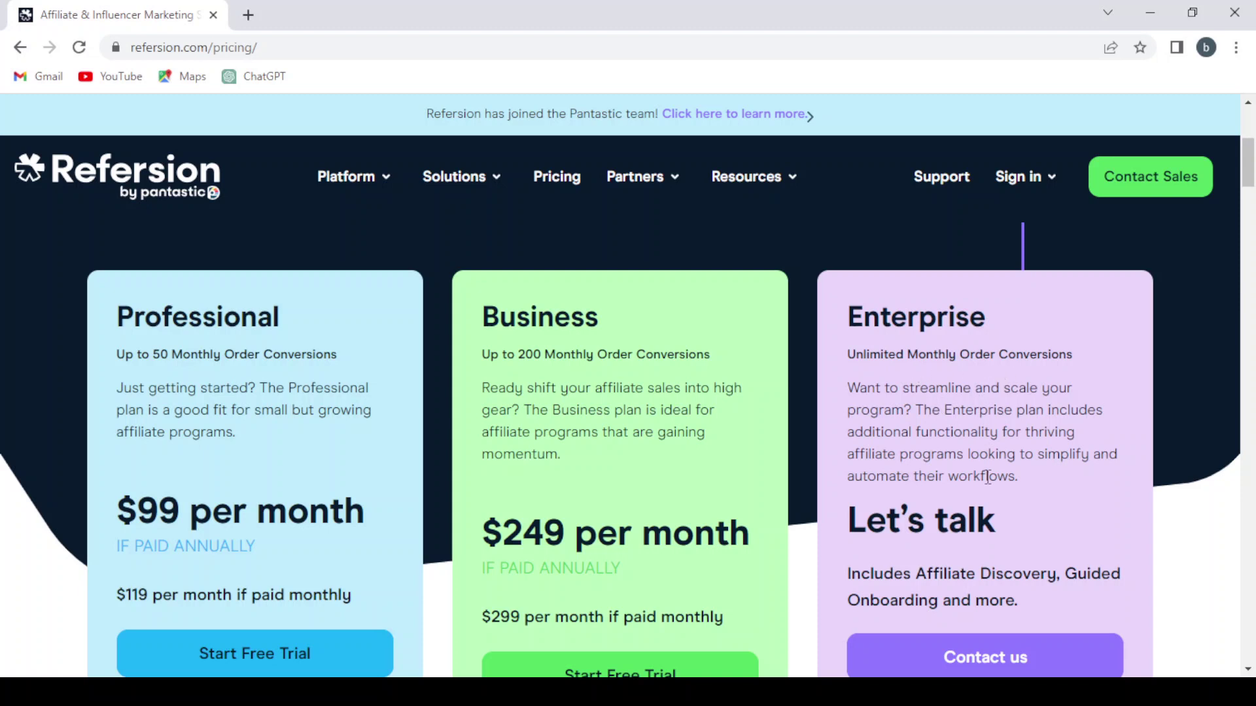
scroll(990, 479, "down", 2)
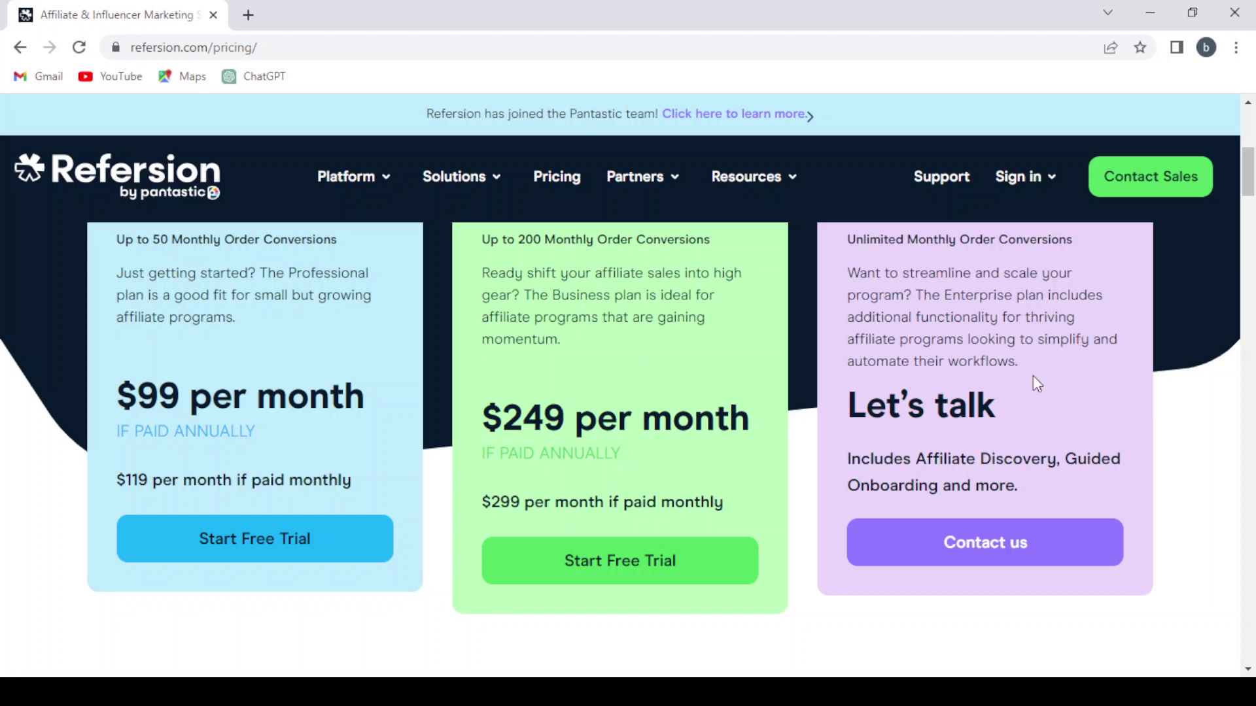
scroll(1053, 391, "down", 1)
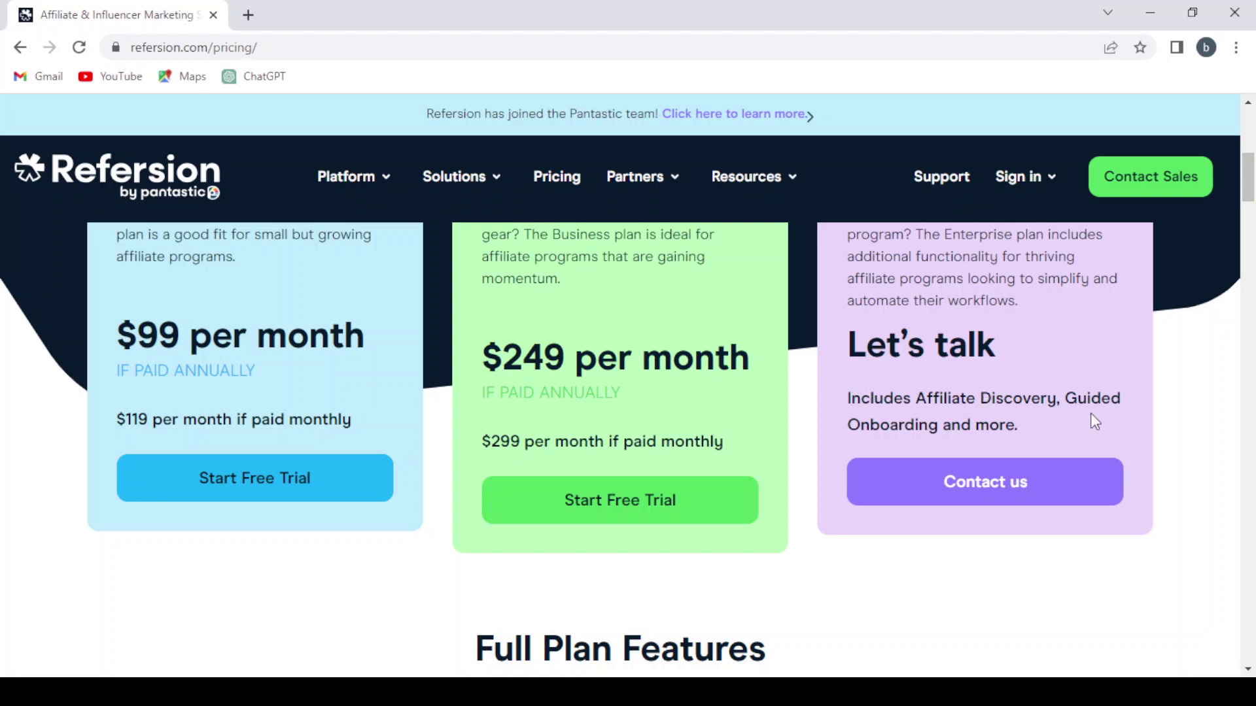
scroll(984, 417, "down", 2)
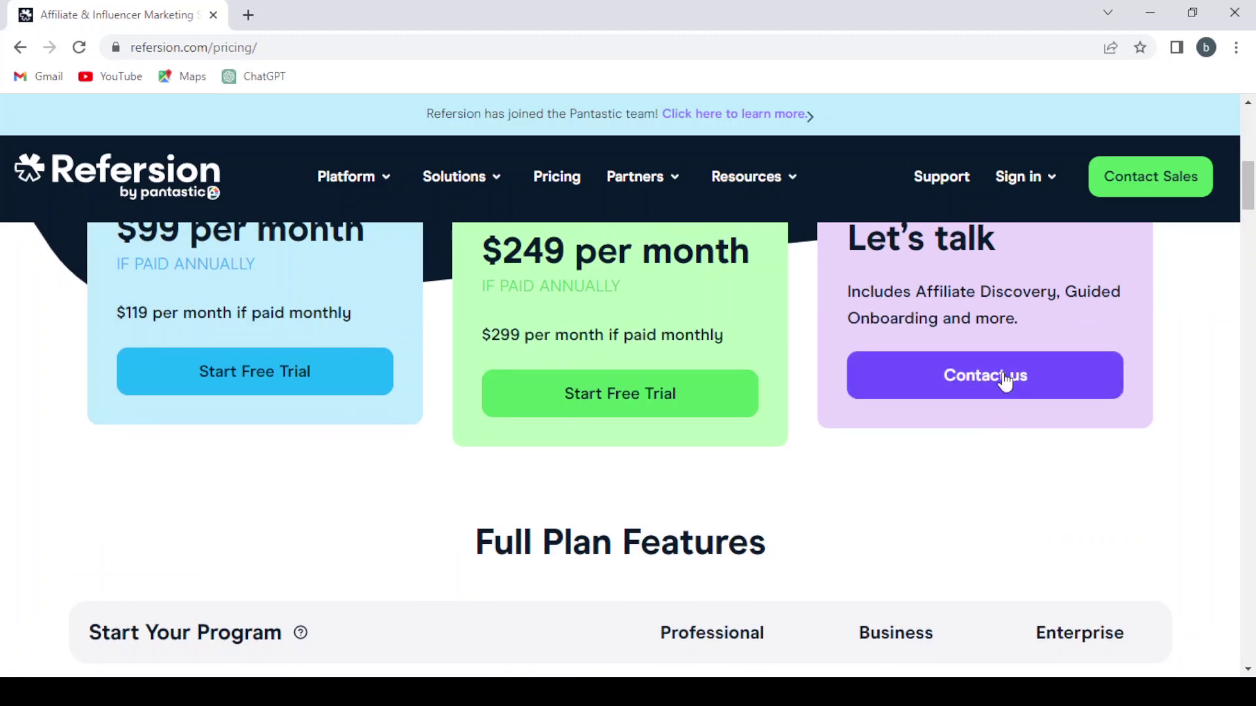
scroll(1003, 379, "up", 6)
scroll(1003, 379, "down", 2)
scroll(1004, 372, "down", 8)
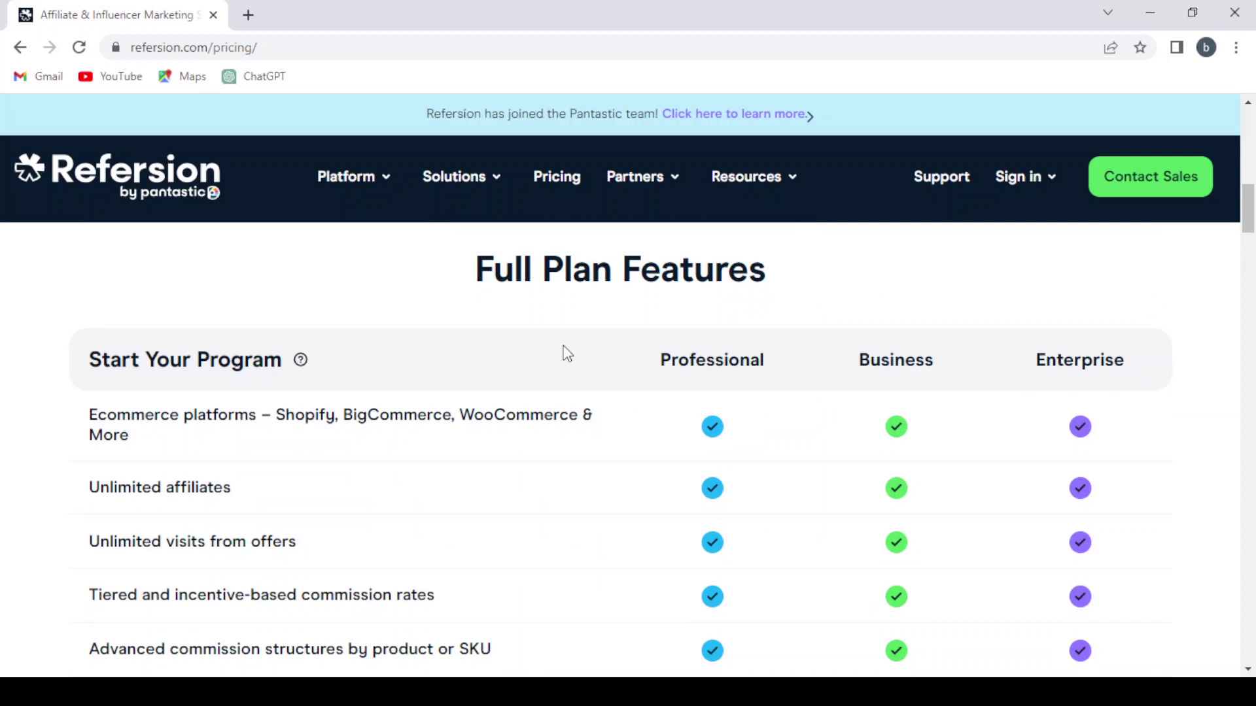
scroll(567, 354, "down", 1)
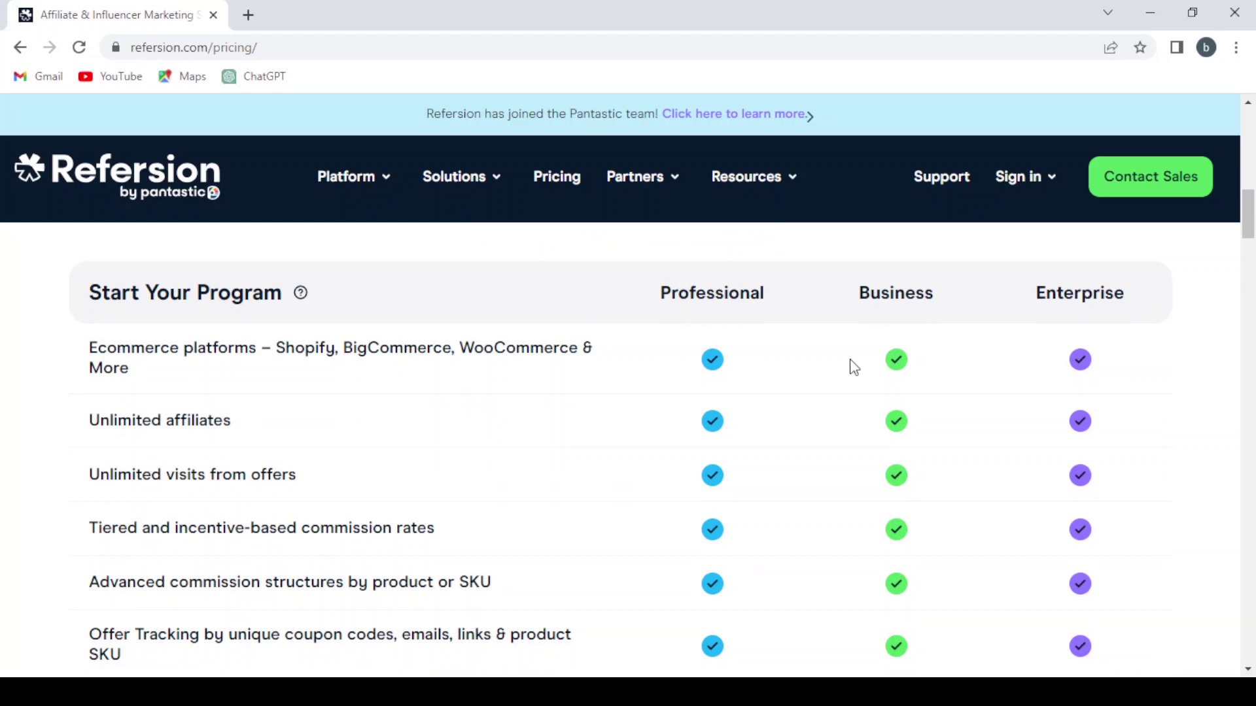
scroll(854, 367, "down", 12)
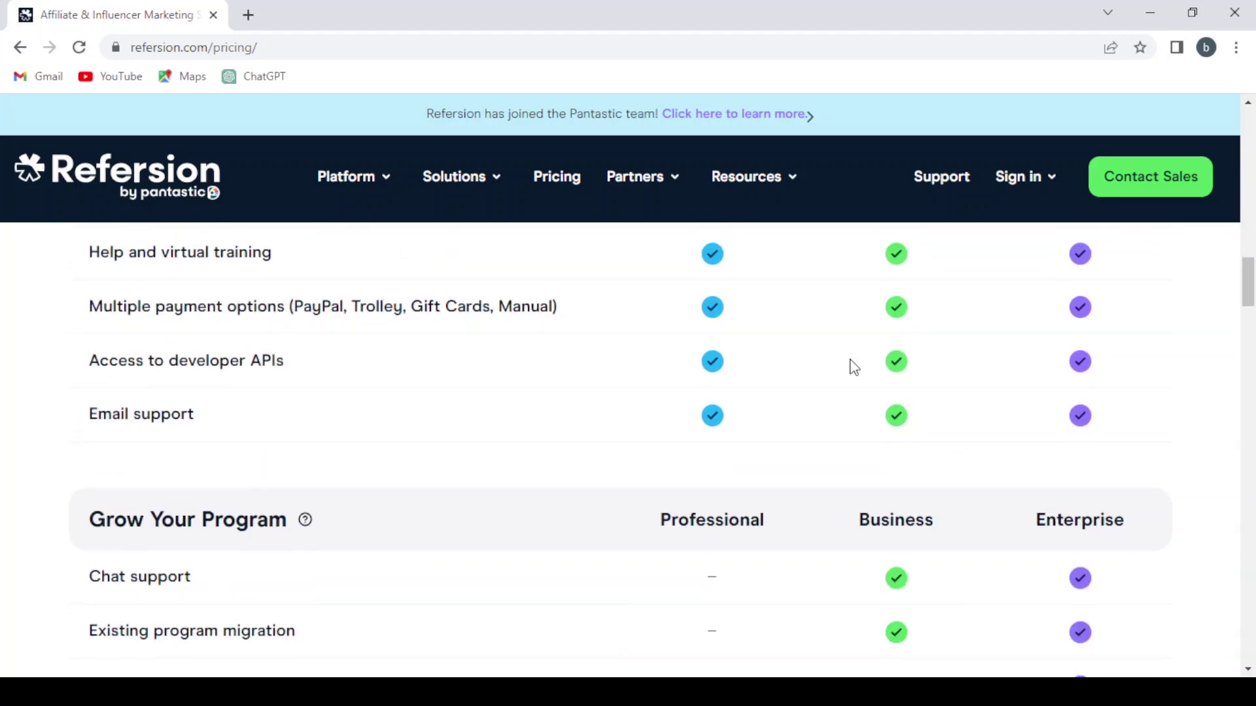
scroll(853, 368, "down", 3)
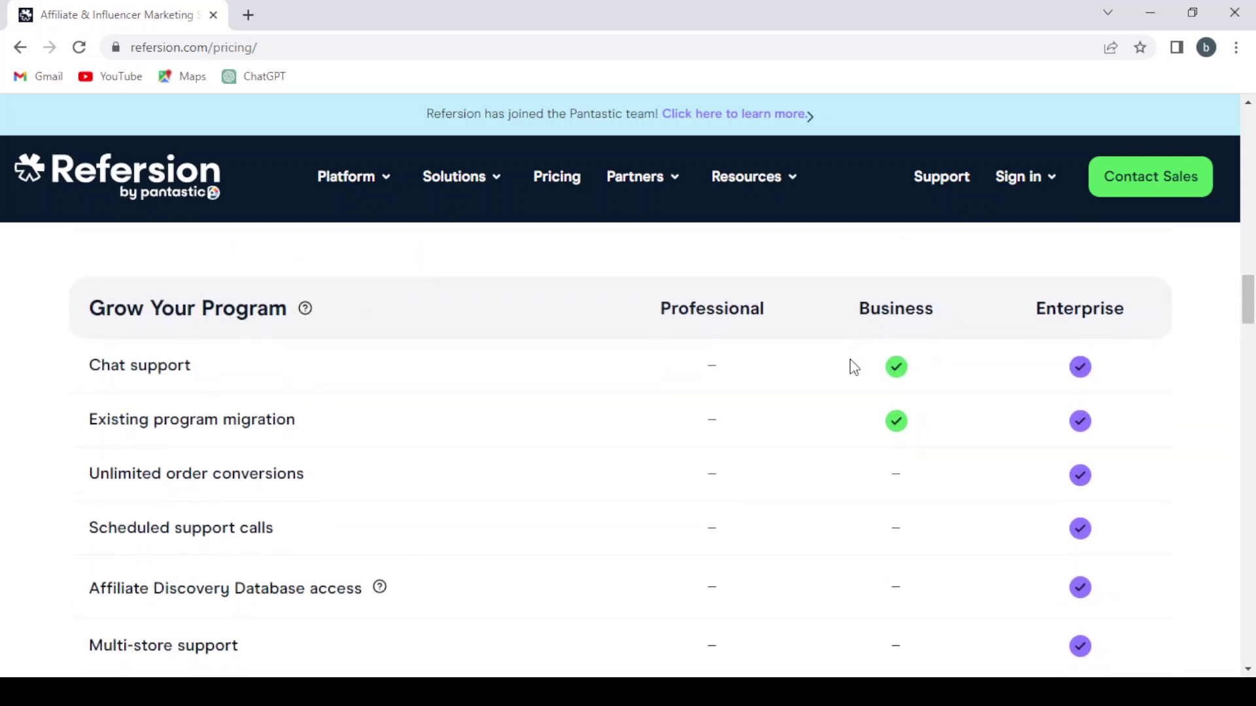
scroll(854, 367, "down", 1)
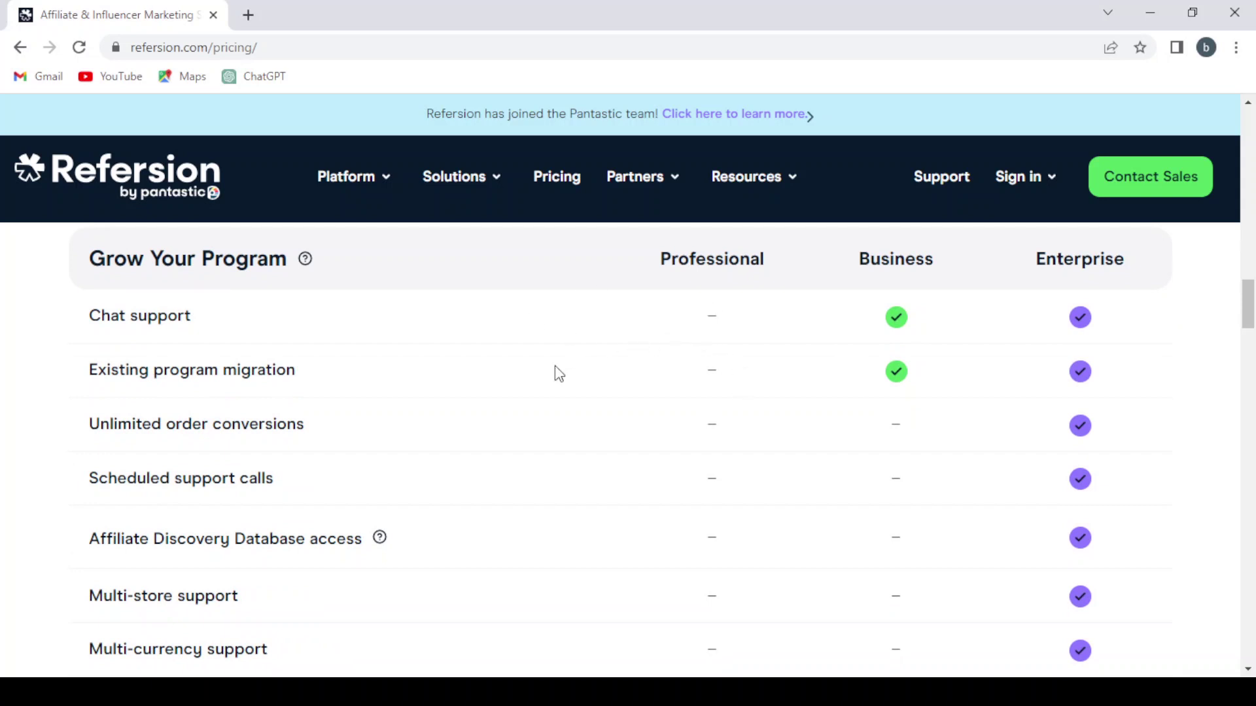
mouse_move(643, 177)
scroll(516, 451, "down", 1)
scroll(623, 430, "up", 2)
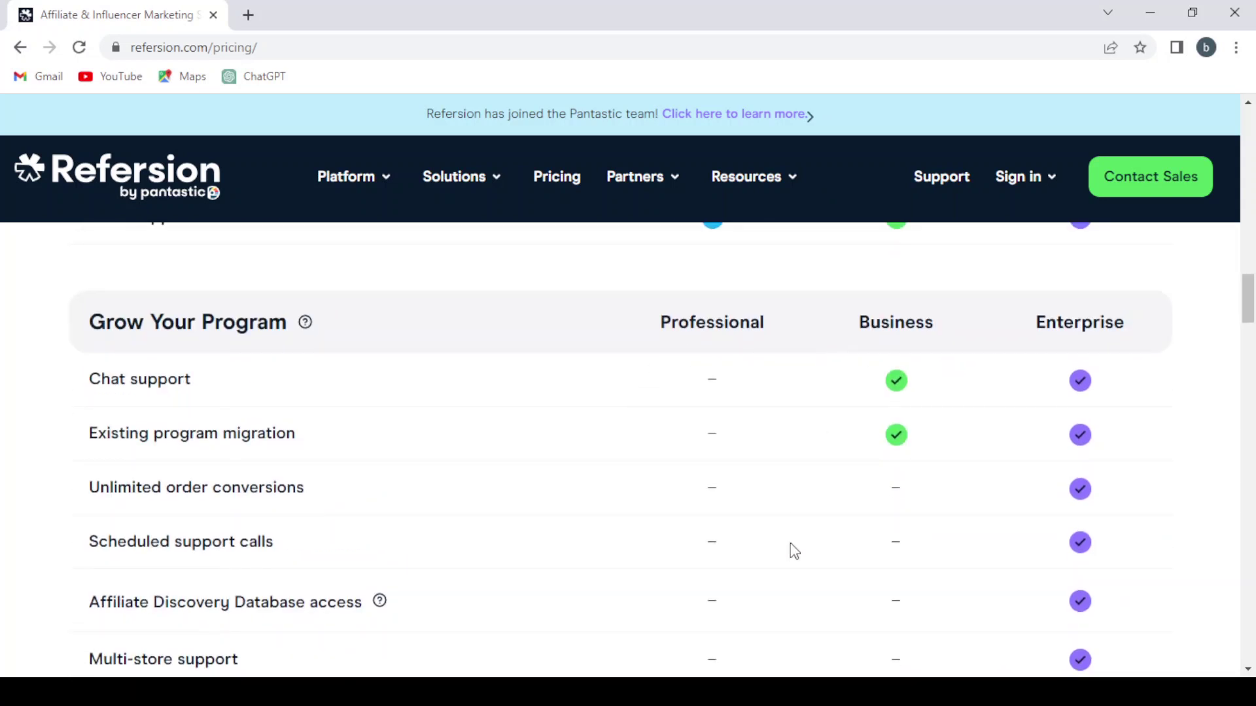
scroll(790, 550, "down", 4)
scroll(790, 549, "down", 3)
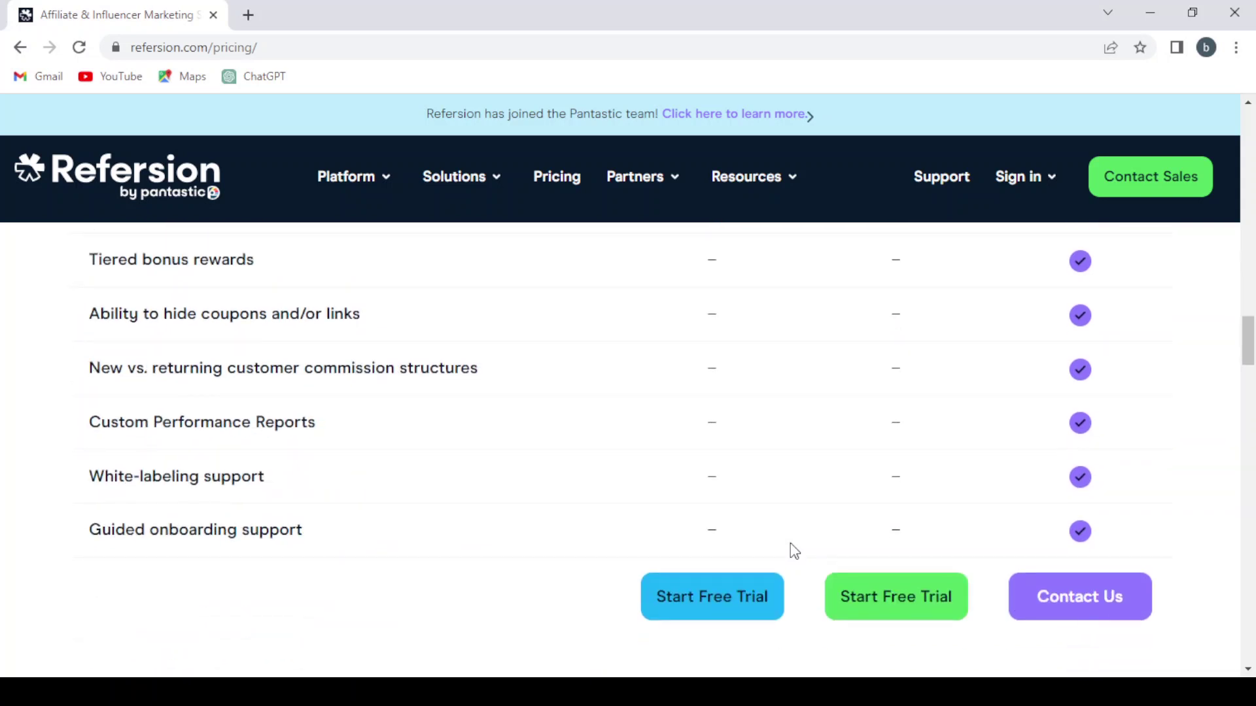
scroll(551, 531, "up", 8)
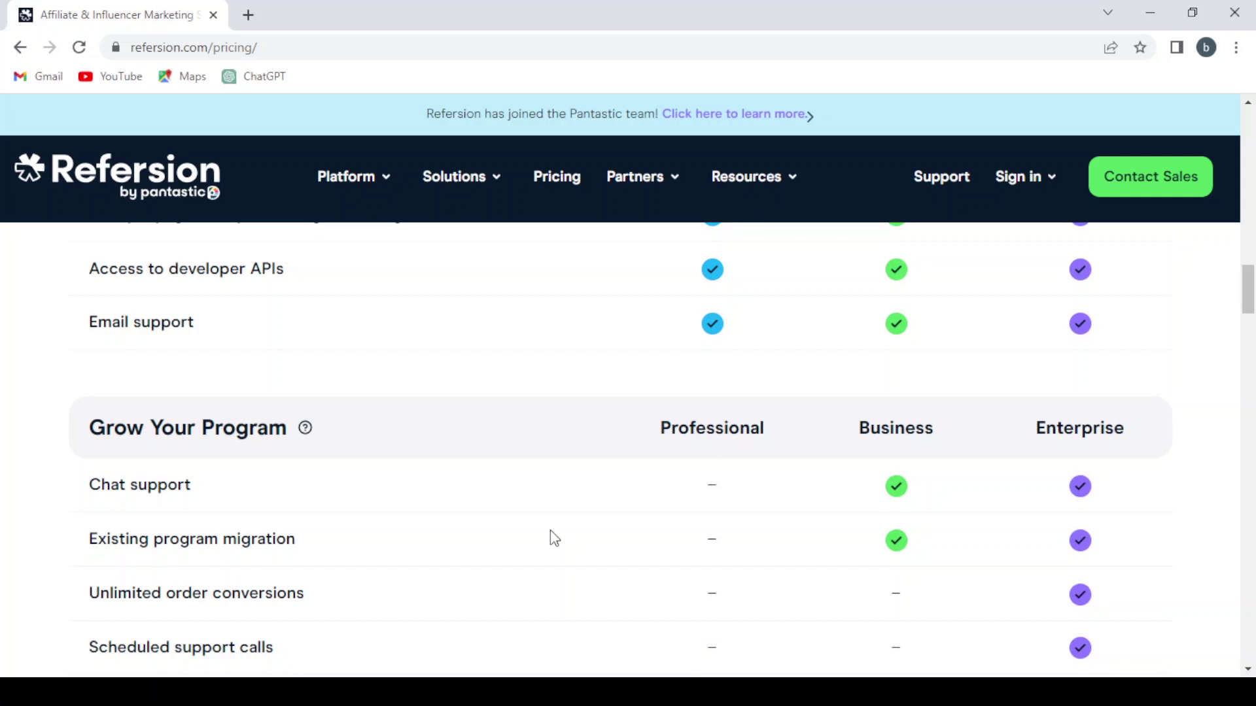
scroll(550, 529, "up", 5)
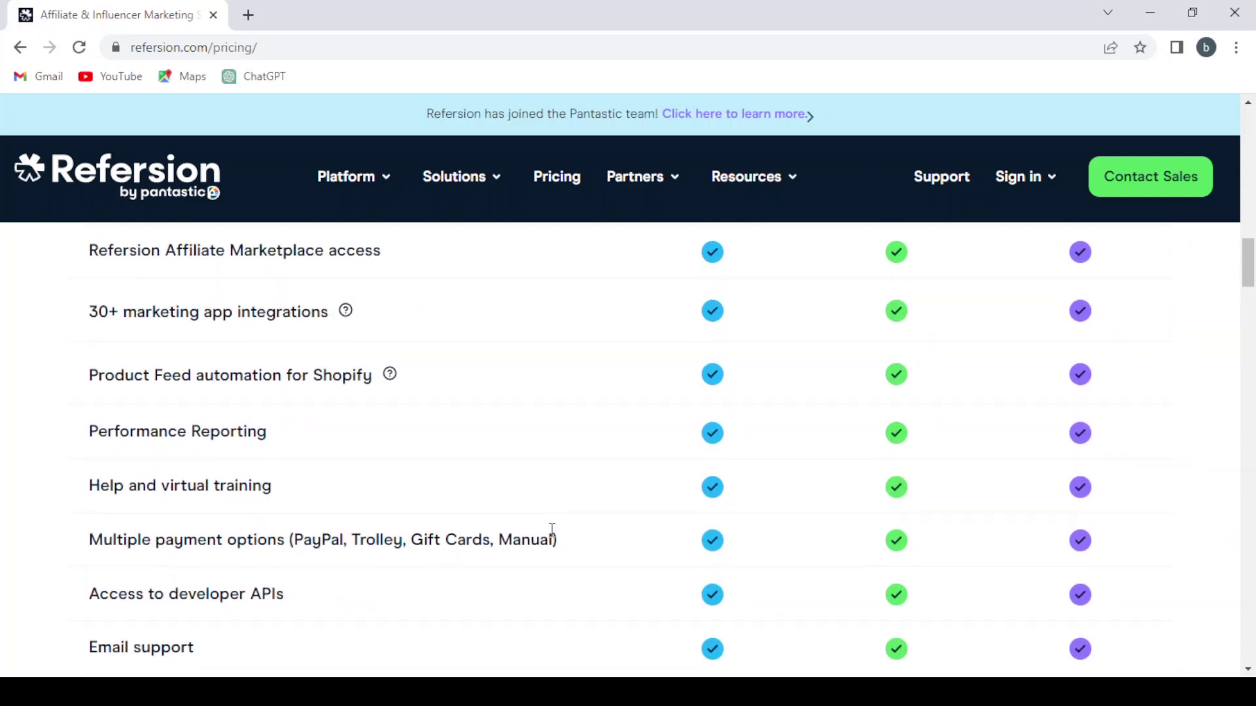
scroll(552, 530, "up", 3)
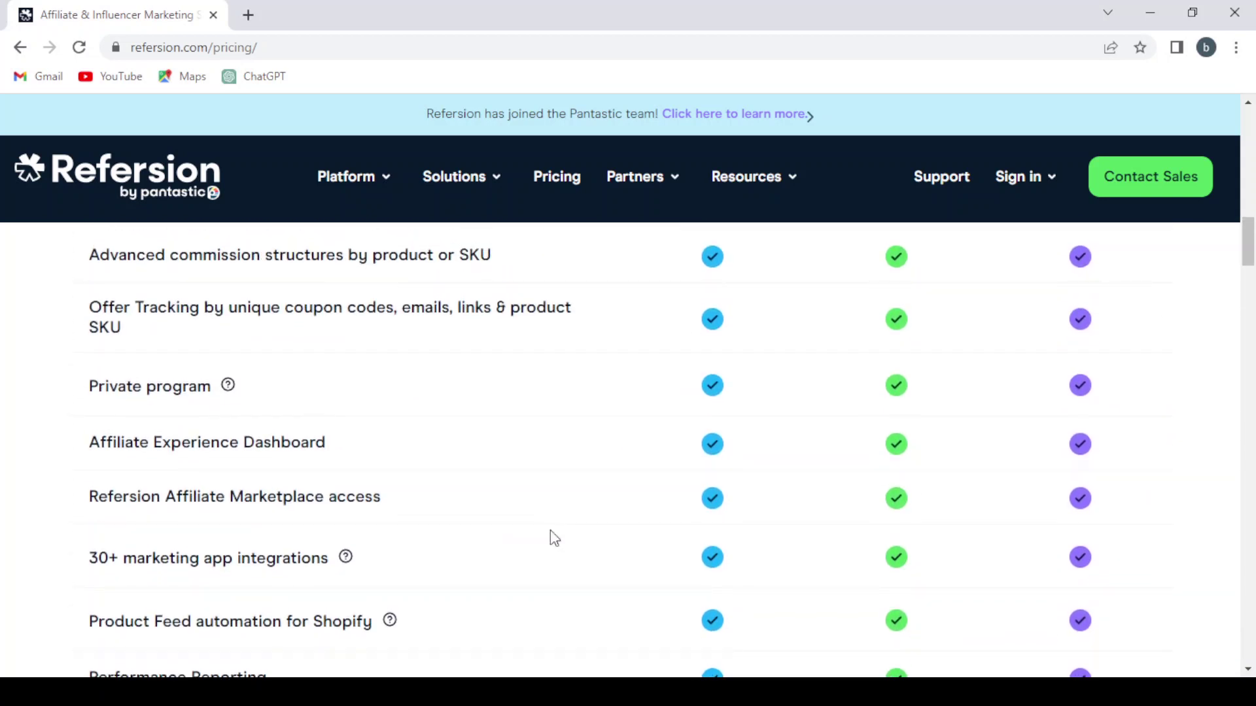